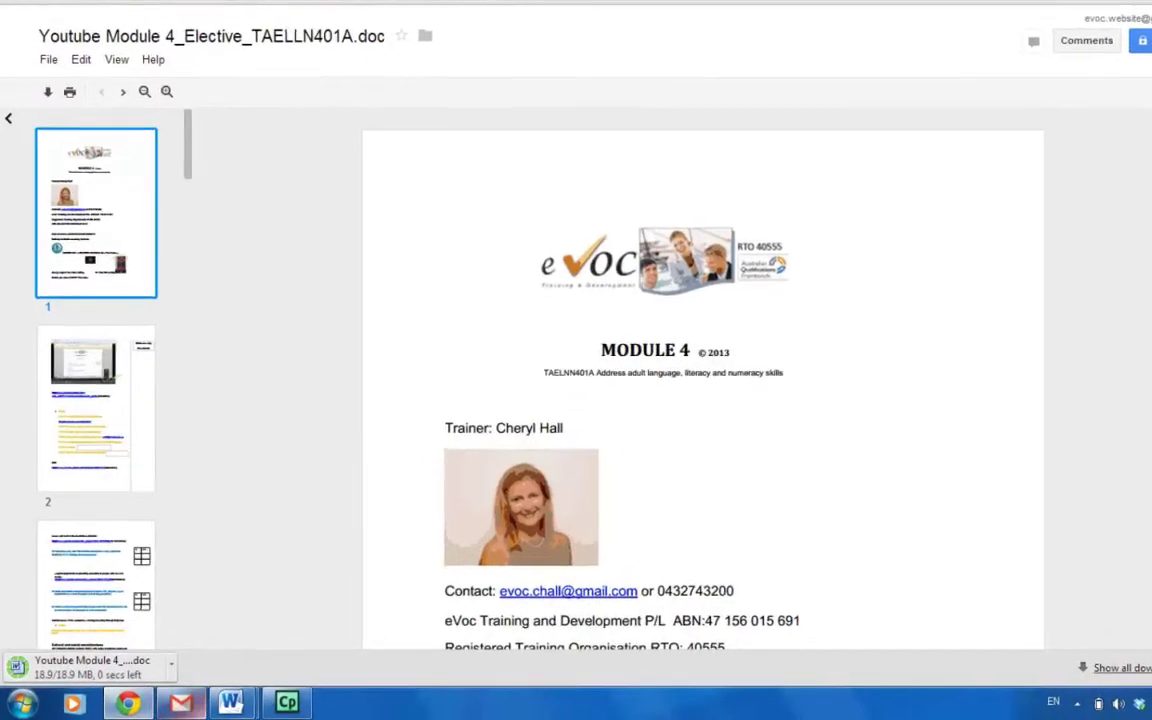
Download 'Youtube Module 4_Elective_TAELLN401A.doc' (18.9 MB) from the Google Drive preview.
mouse_move(248, 701)
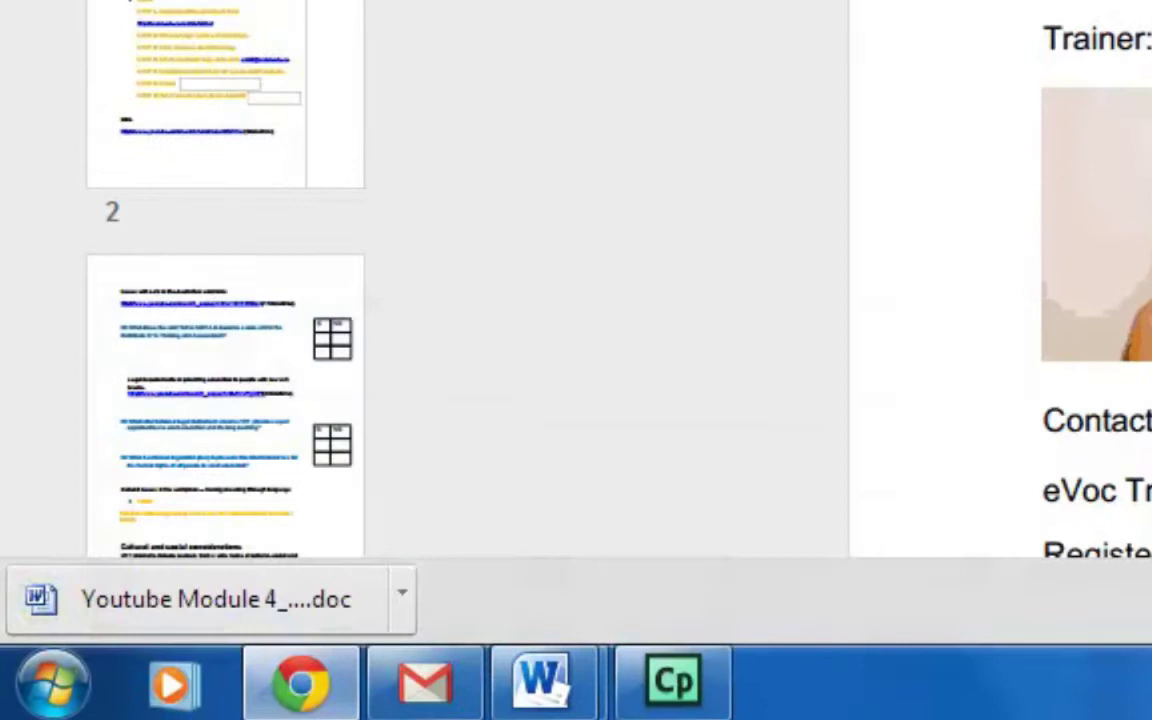
Open the downloaded Module 4 document in Word and attempt Save As, which Protected View blocks.
click(200, 598)
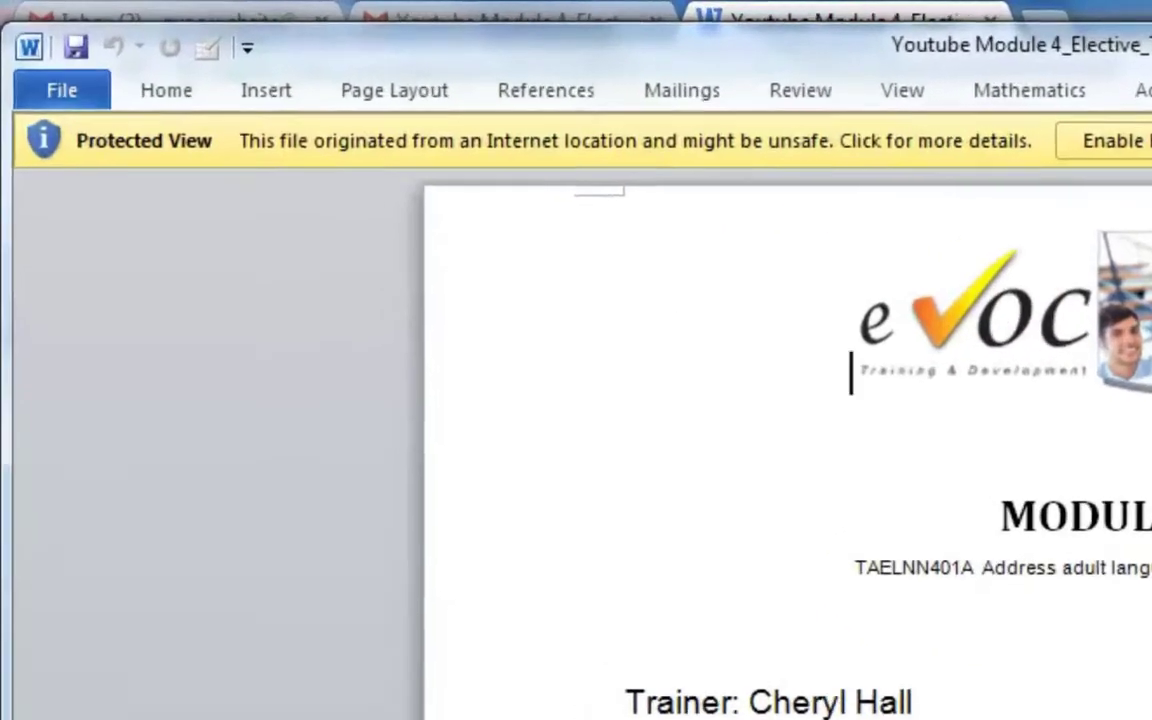
key(alt+f)
key(Down)
key(Escape)
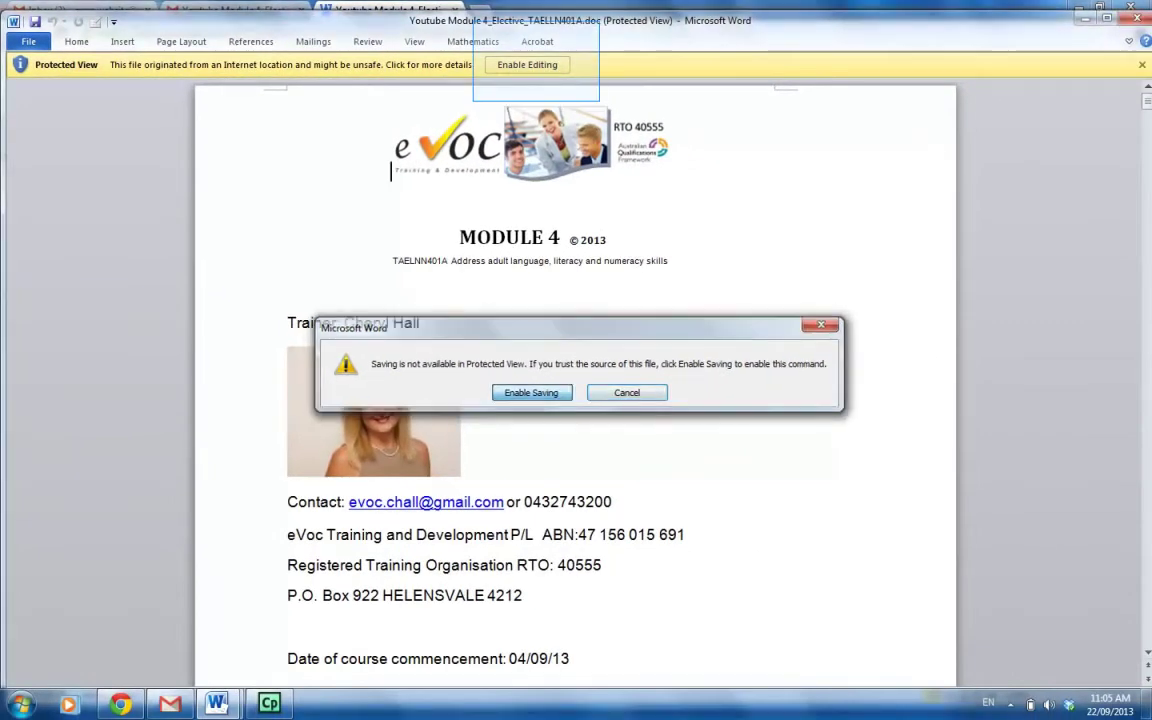
Open Save As (F12) in the Documents library and prefix the file name with the student's first and last name.
key(Escape)
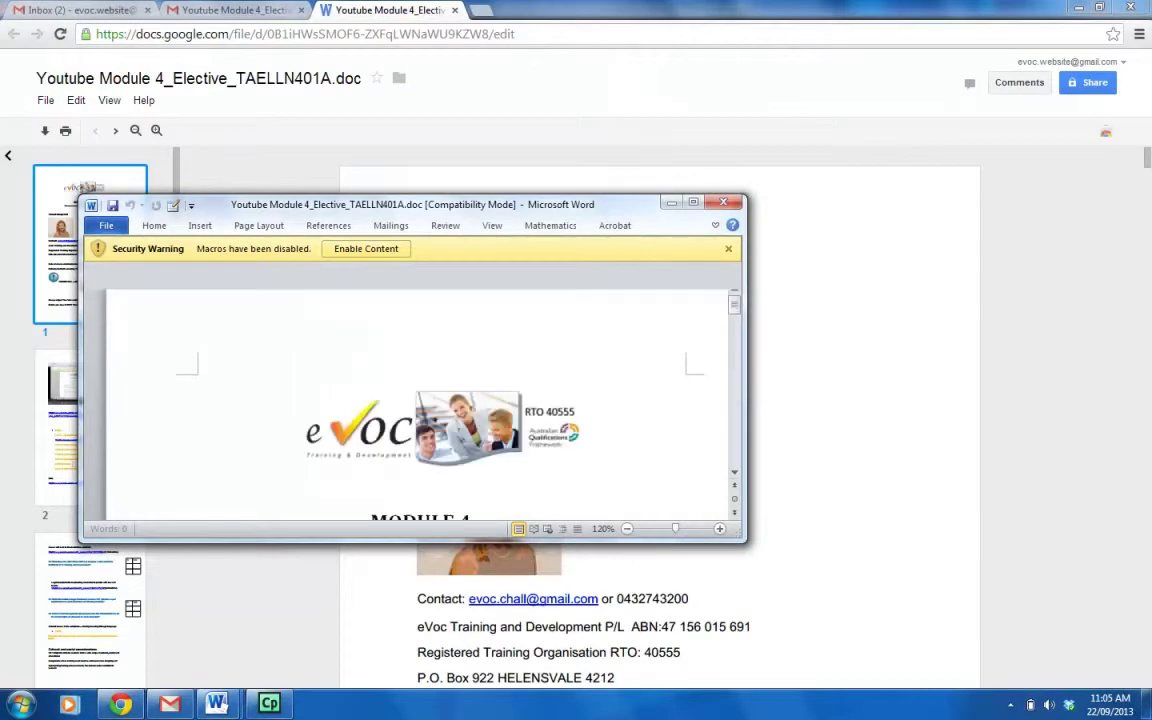
key(F12)
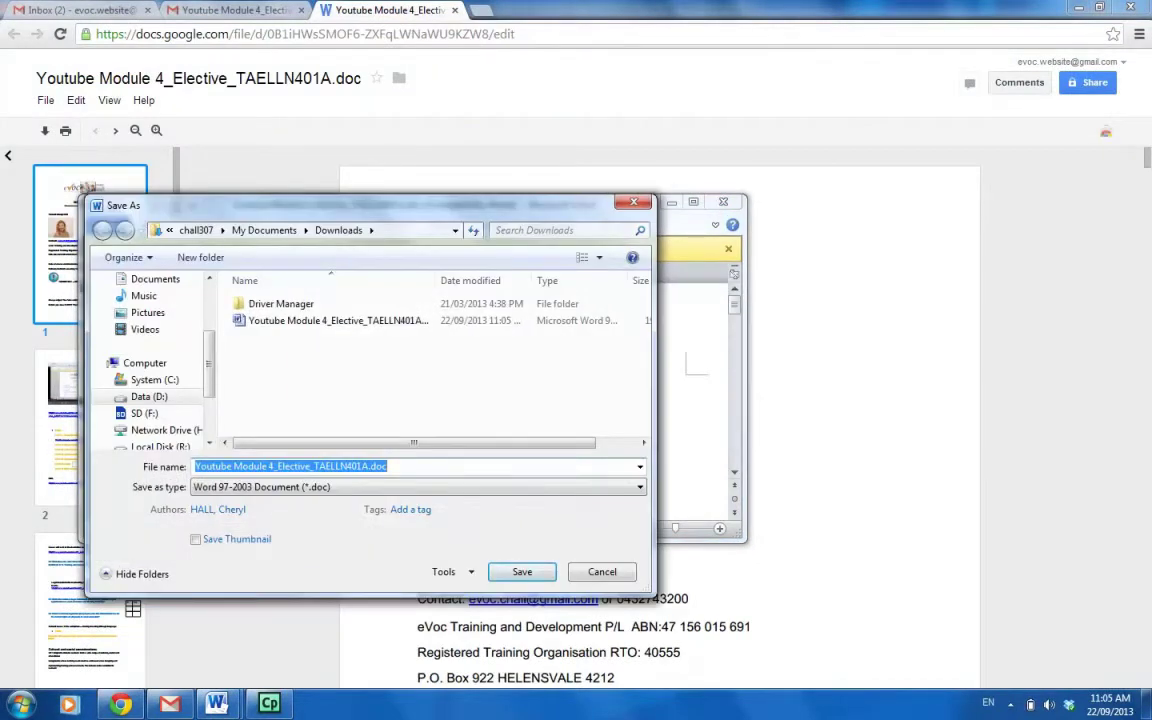
scroll(150, 380, up, 2)
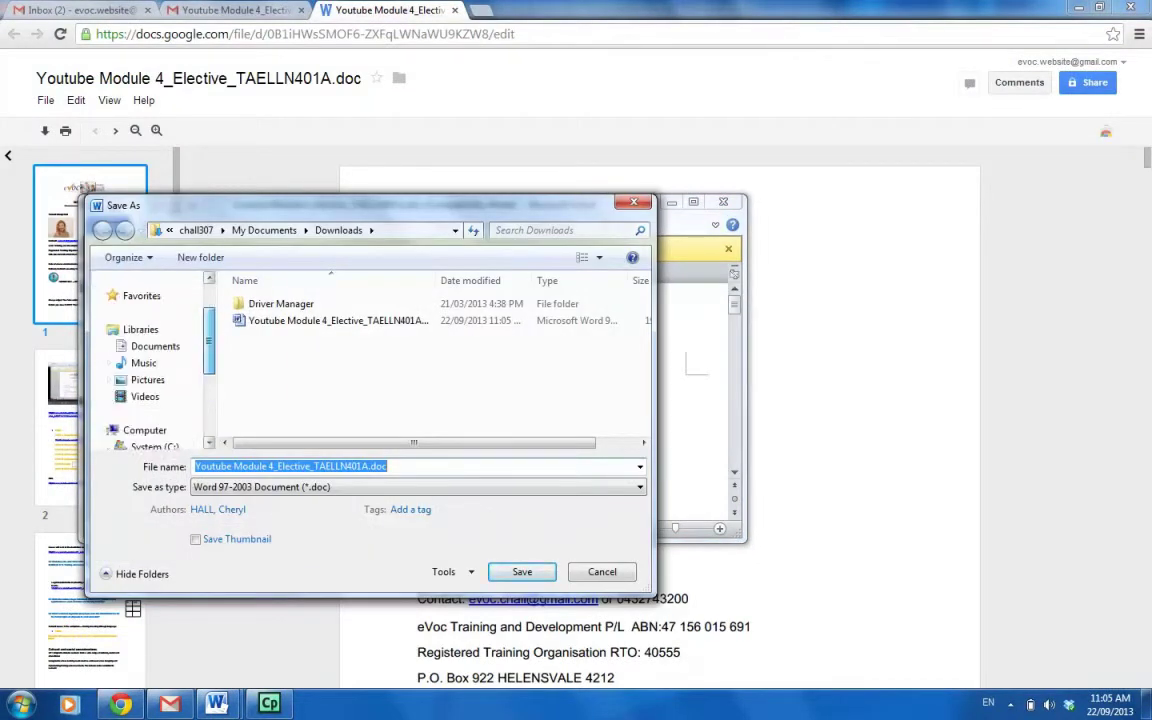
scroll(150, 380, up, 1)
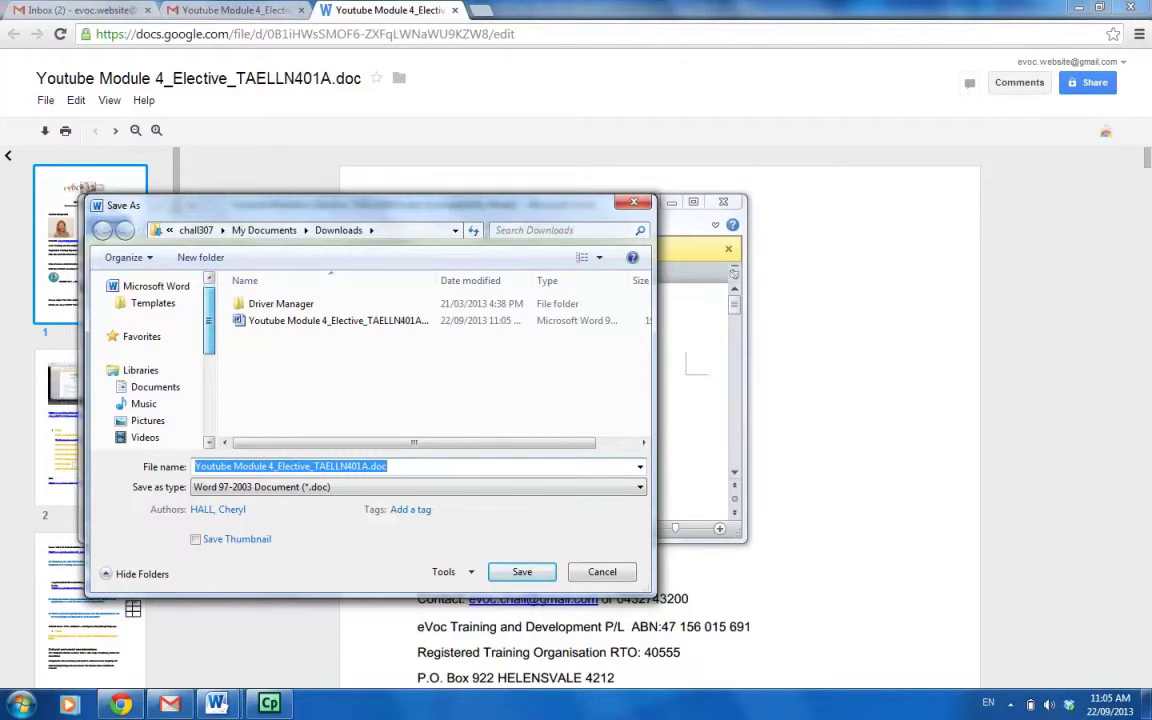
scroll(150, 380, down, 1)
click(155, 346)
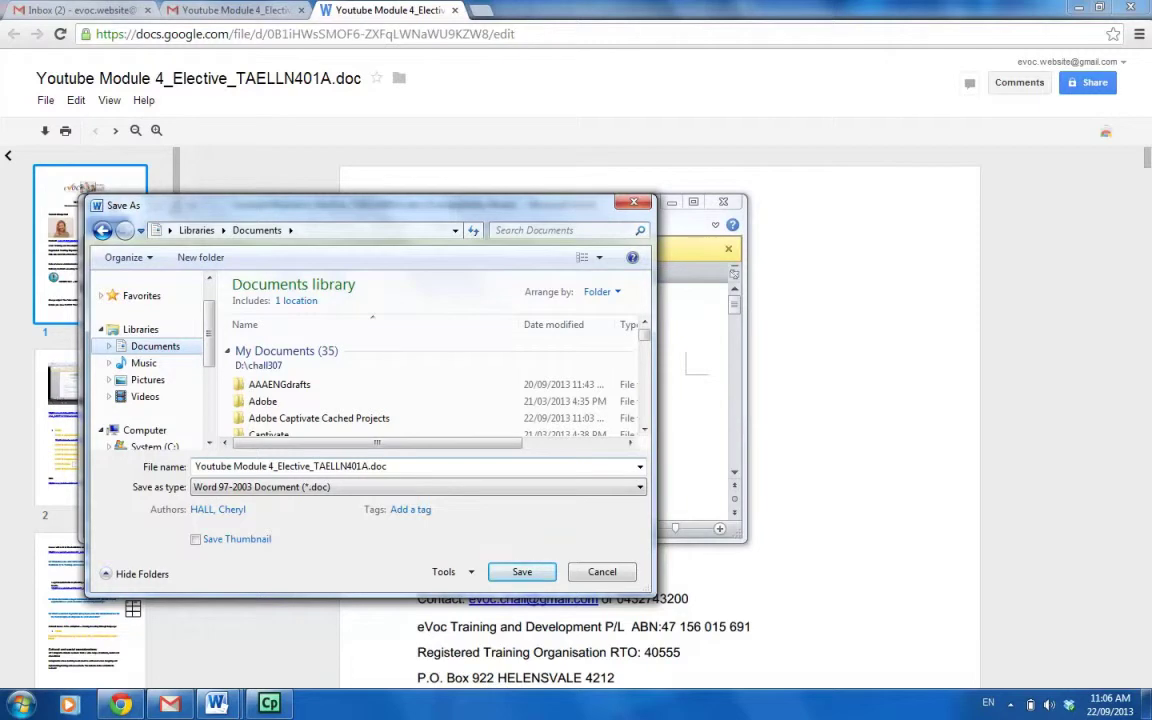
click(196, 466)
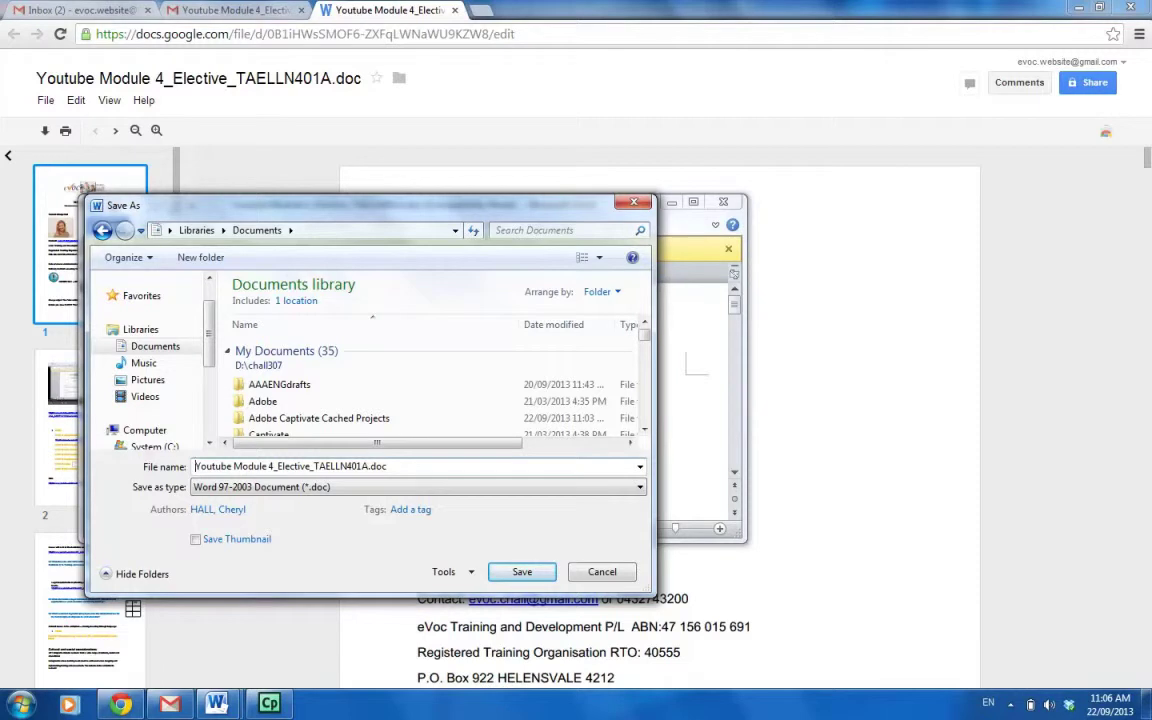
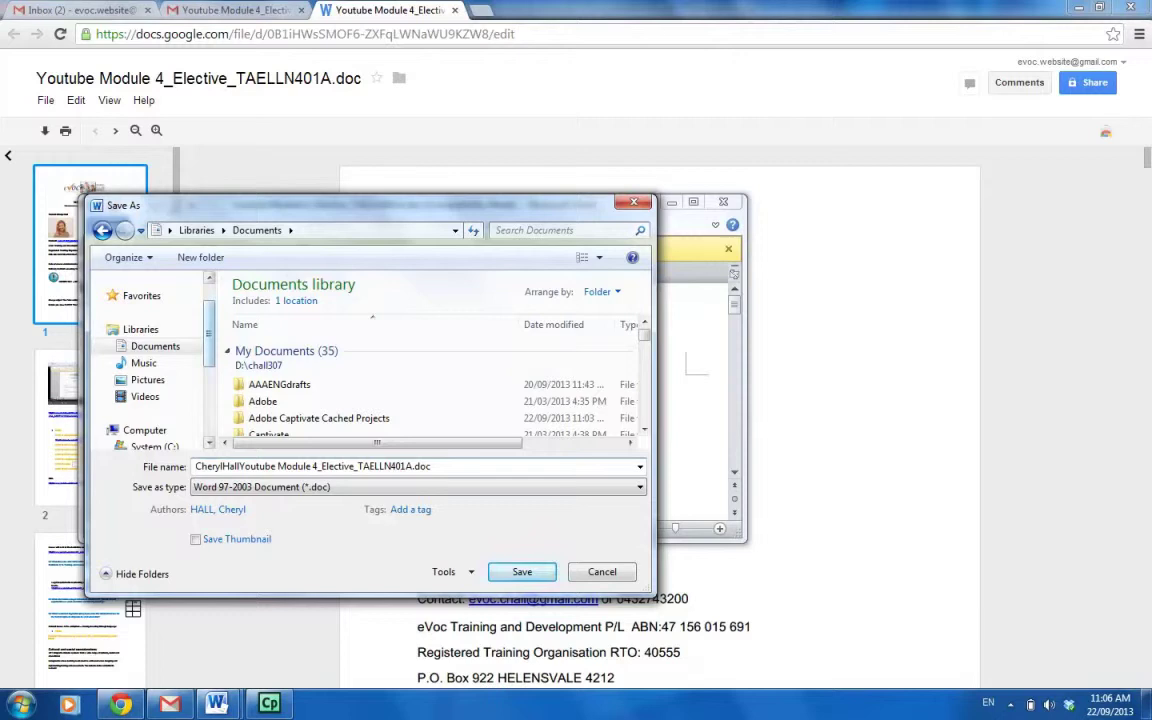
scroll(150, 370, down, 3)
scroll(150, 370, up, 2)
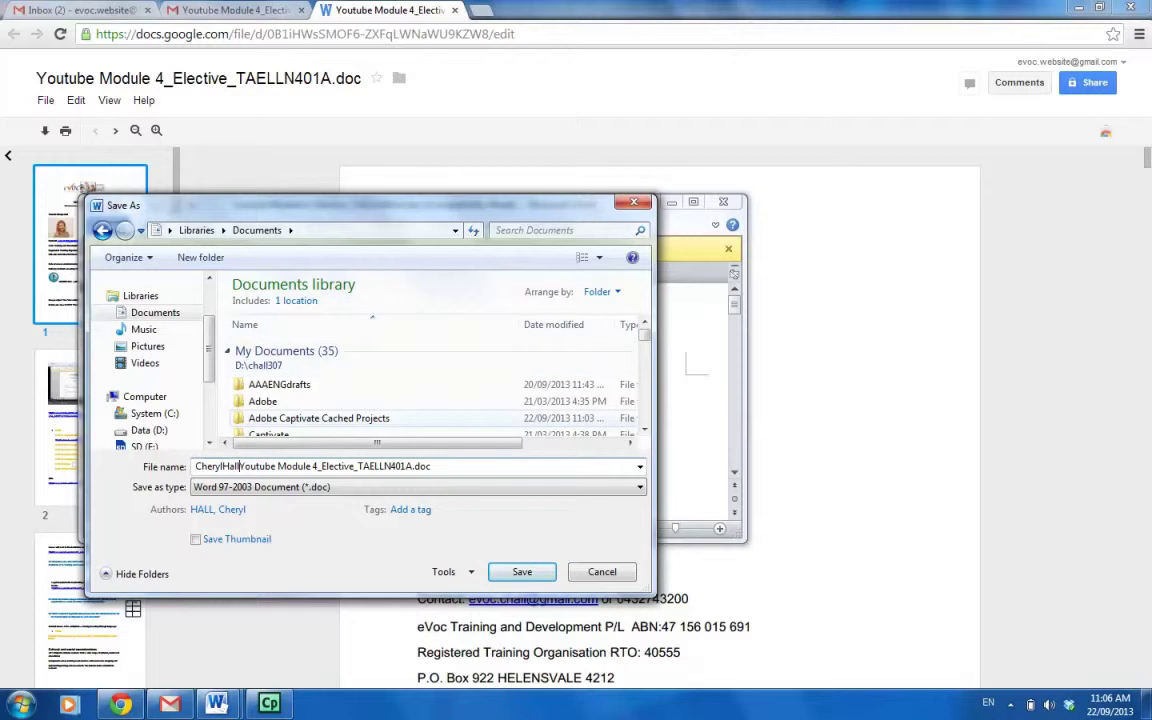
Create an 'eVoc Training' folder in Documents, open it, and save the renamed copy there.
right_click(407, 416)
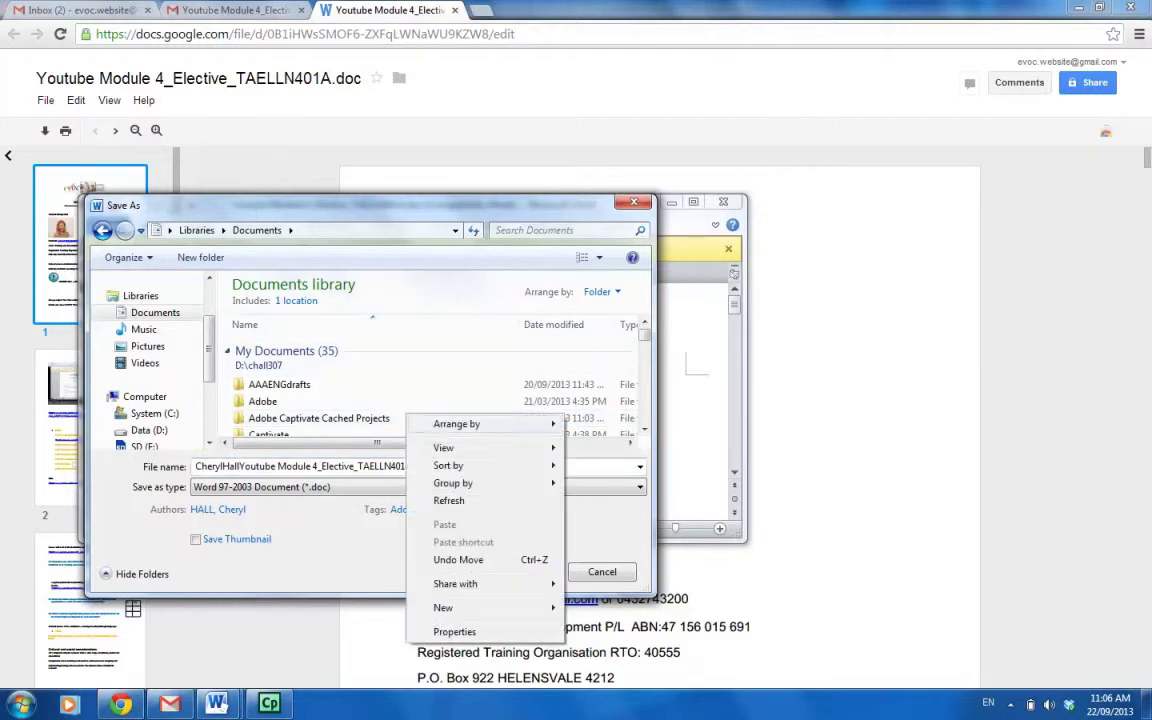
mouse_move(470, 607)
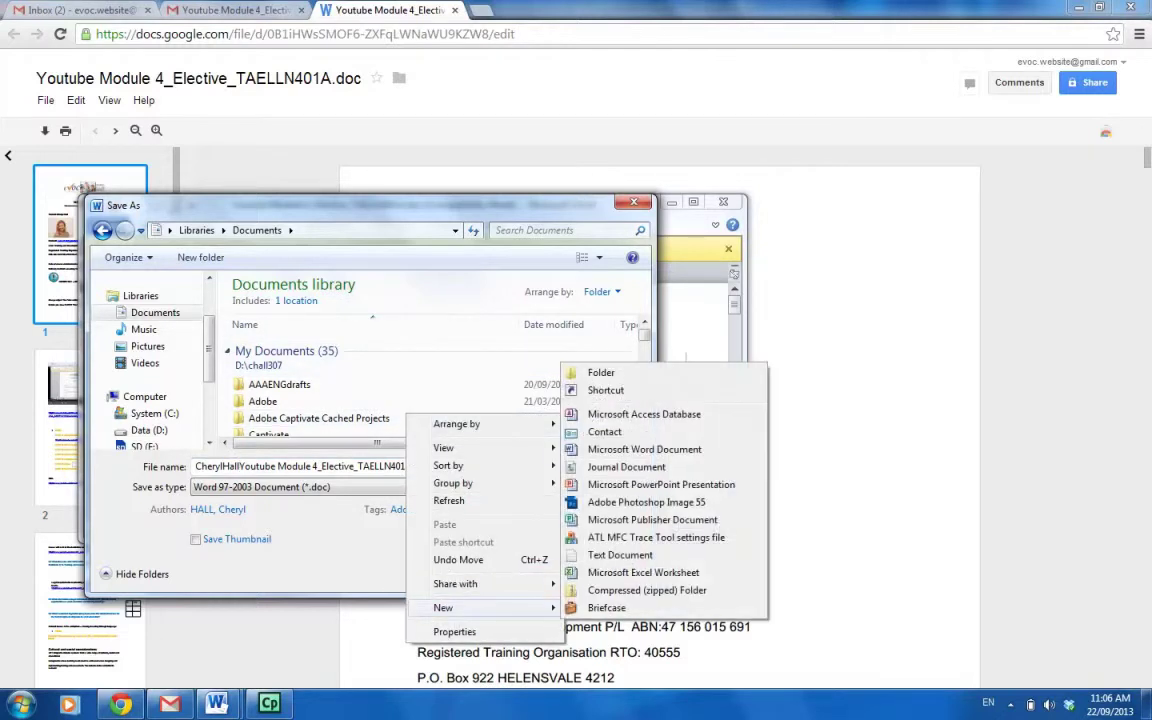
click(600, 372)
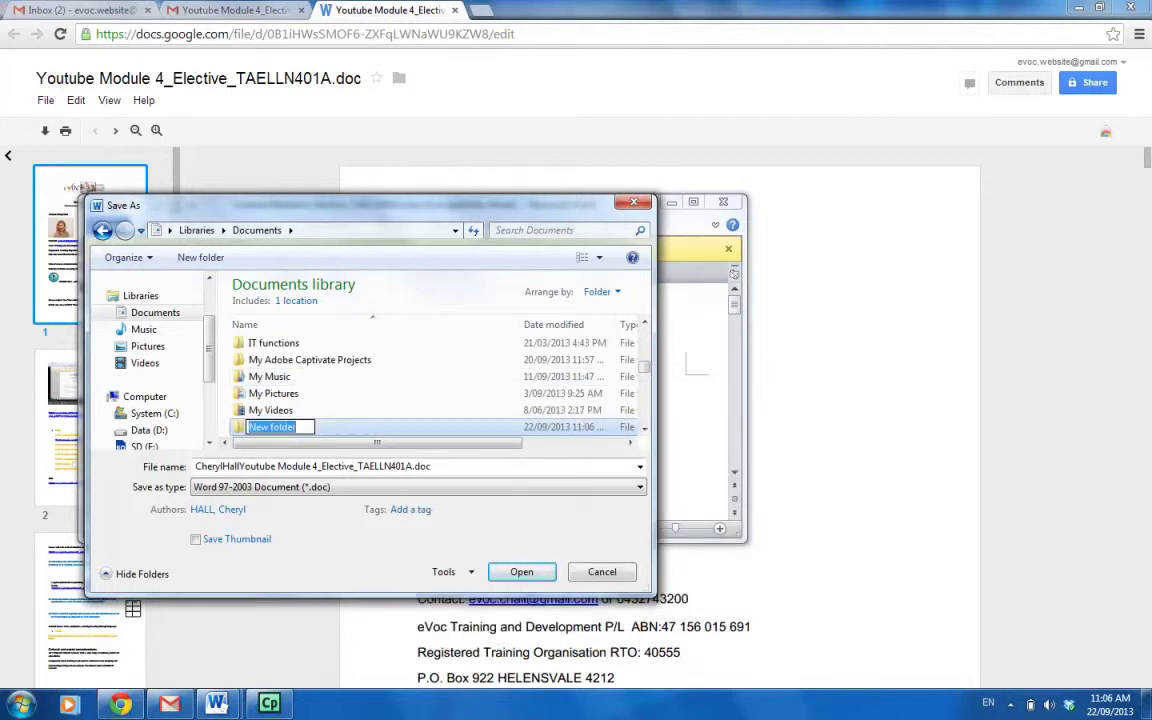
text(eVoc T)
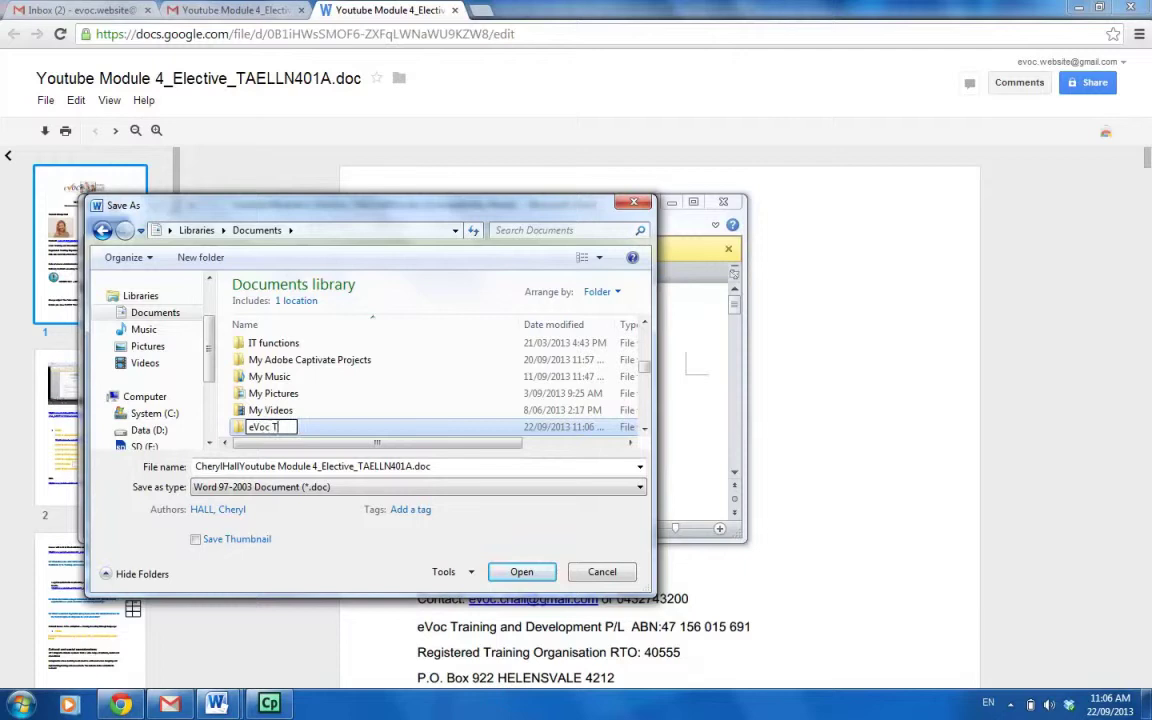
text(raining)
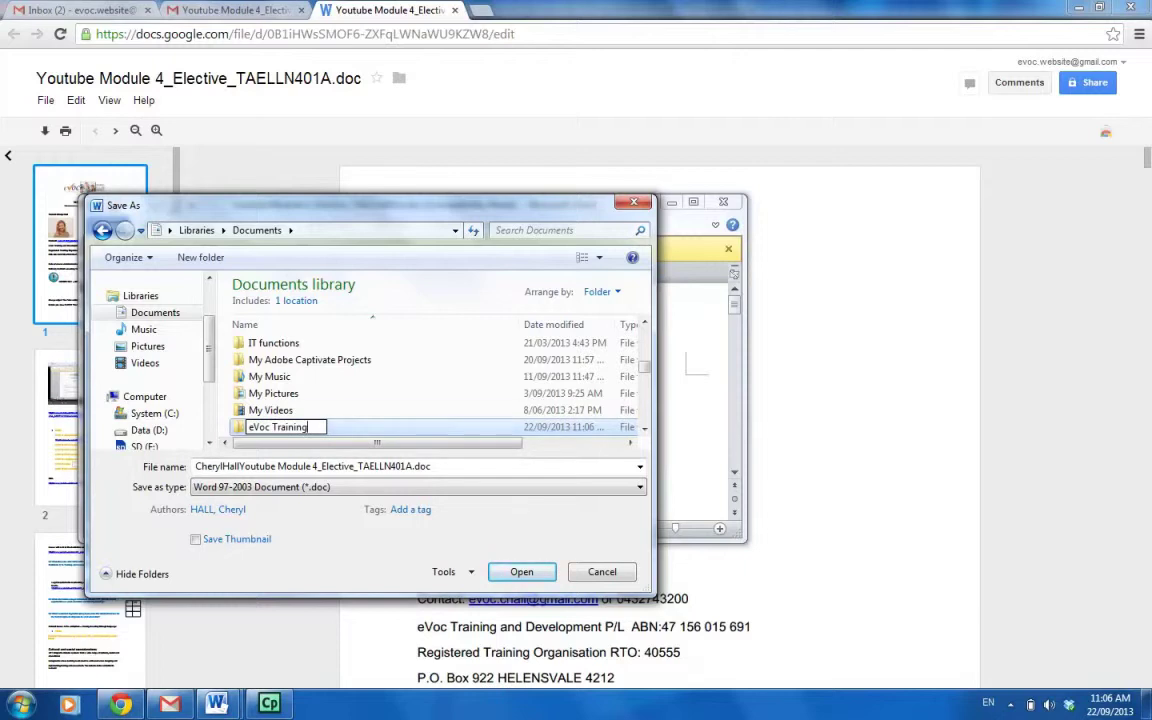
key(Return)
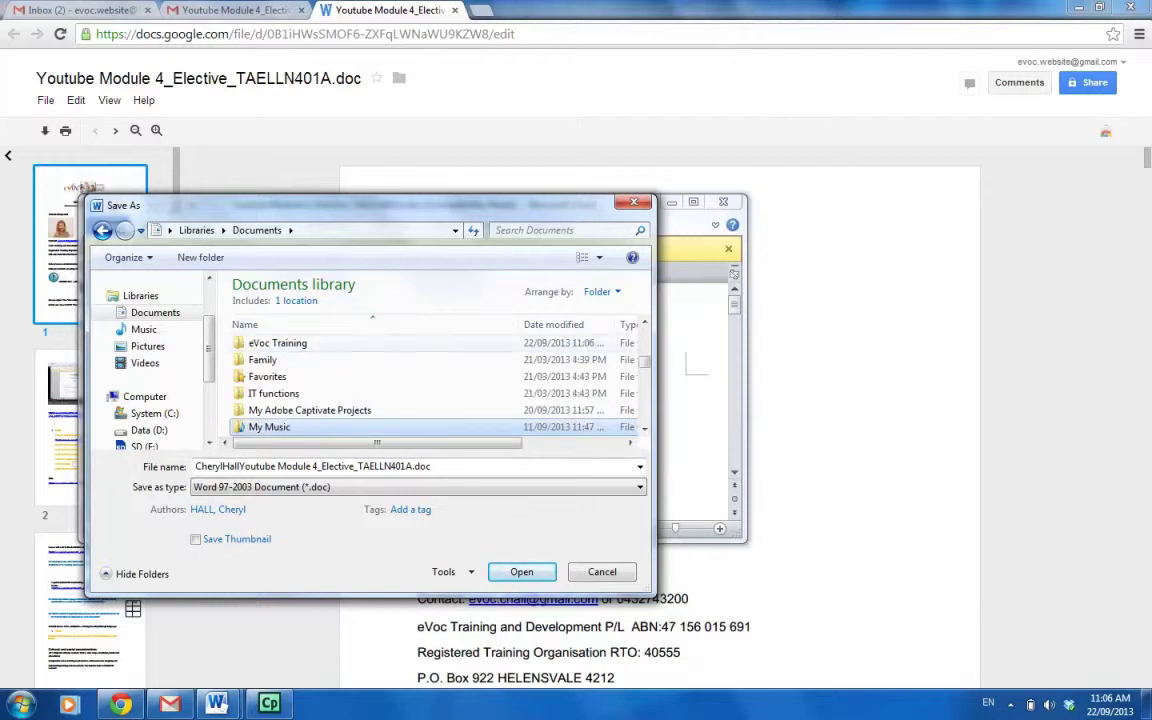
double_click(277, 343)
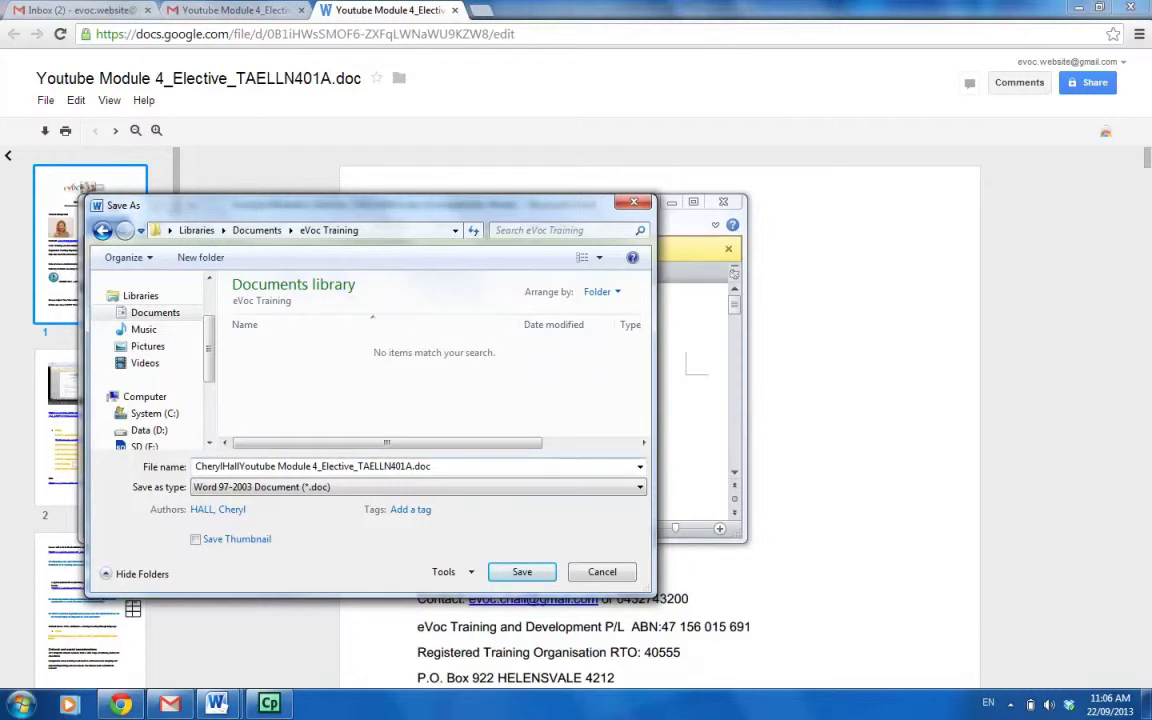
click(522, 571)
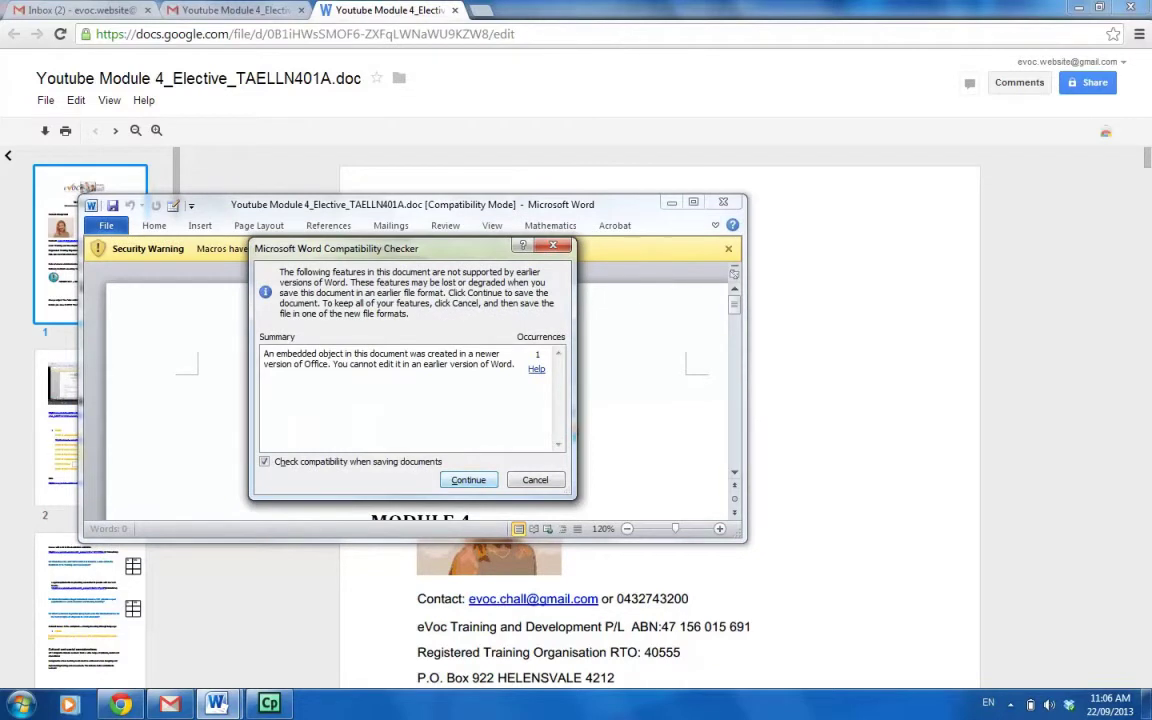
Accept the Compatibility Checker warning to finish saving, then switch away from Word.
key(Return)
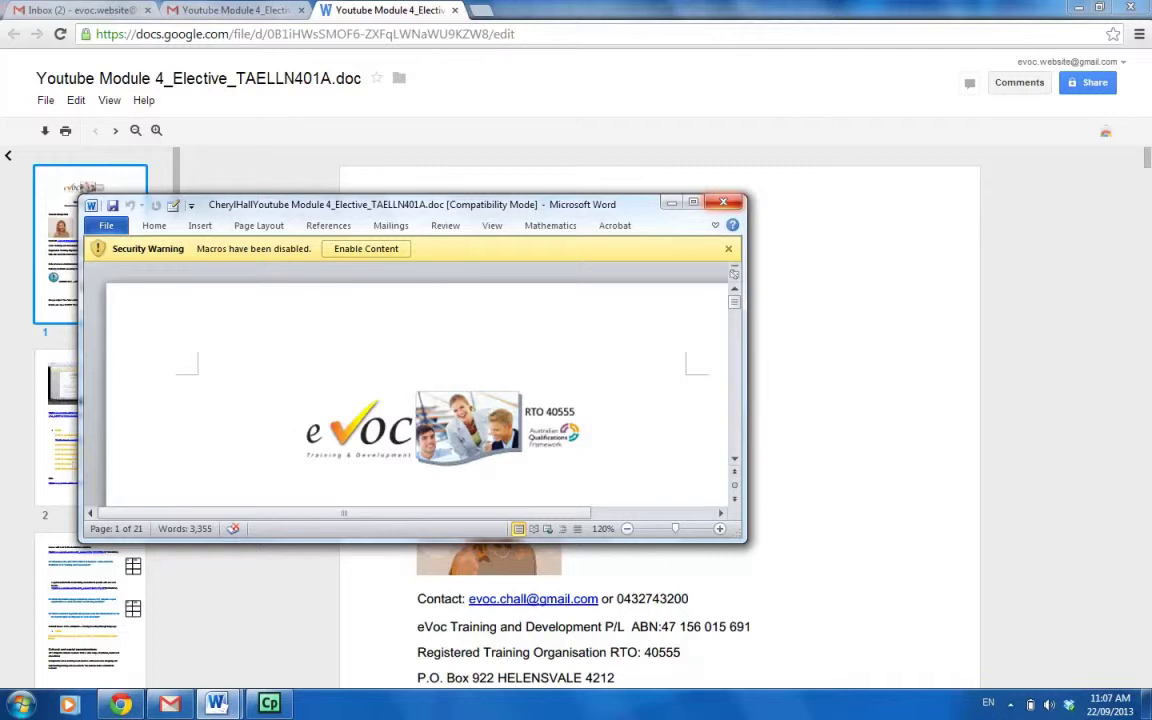
key(alt+Tab)
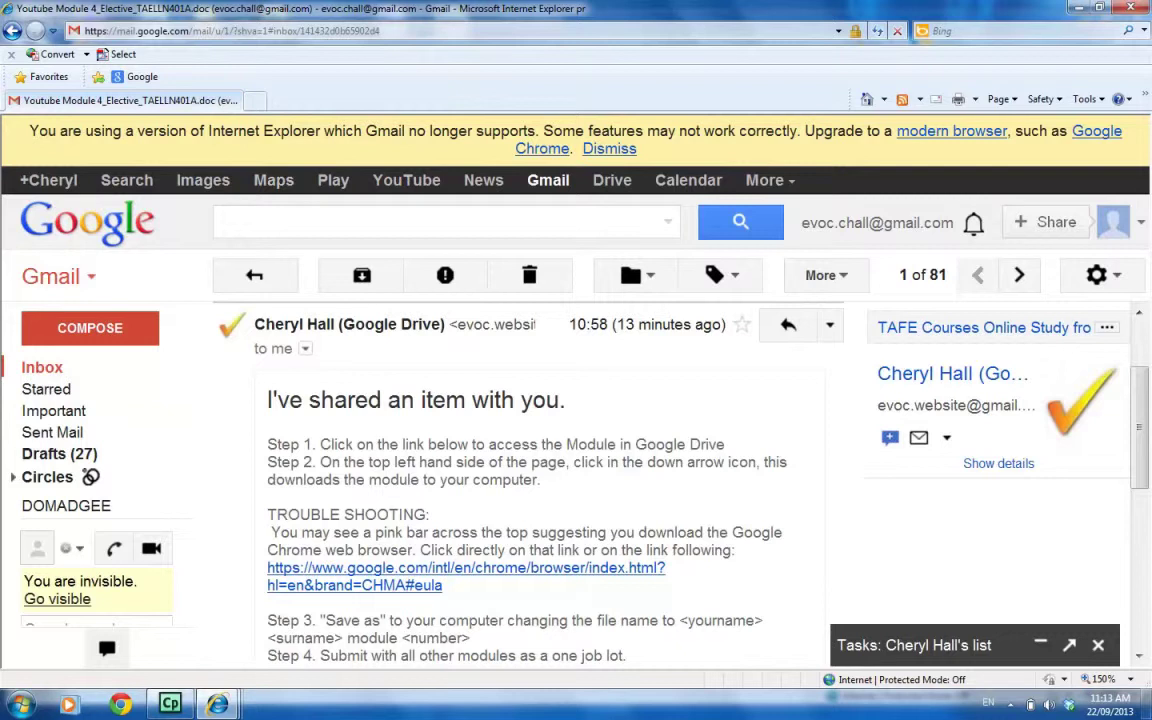
Scroll the Gmail message to reveal its download steps and the Youtube Module 4 document link.
scroll(540, 460, down, 3)
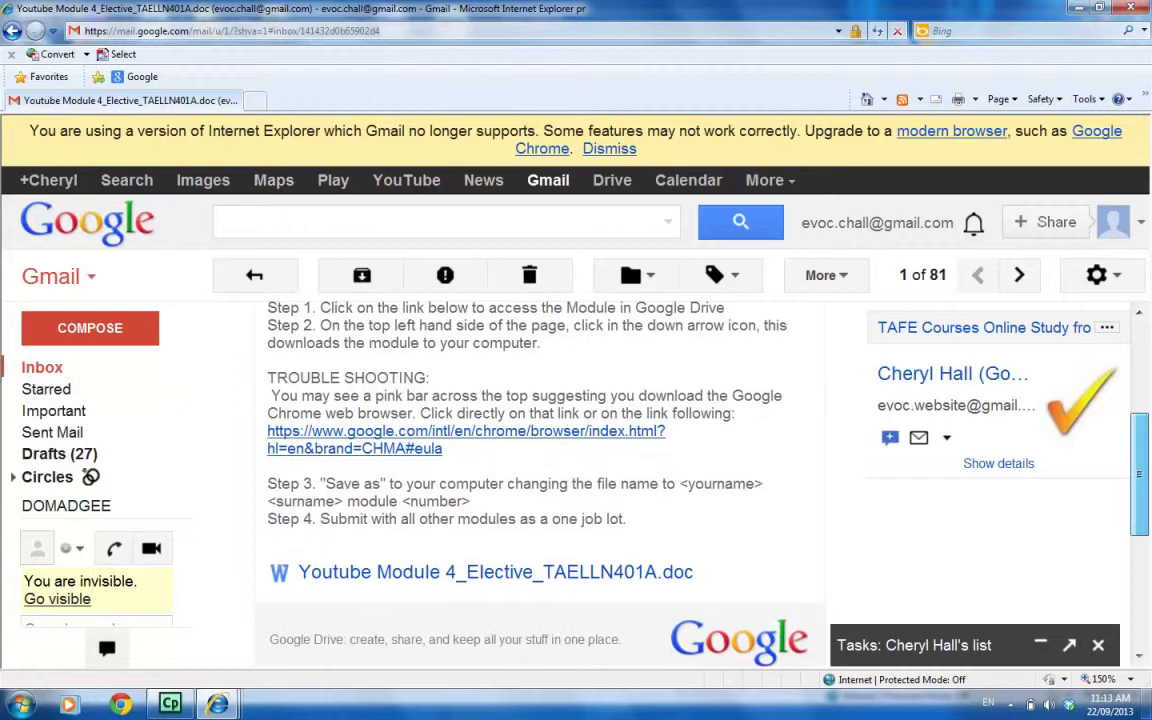
scroll(495, 546, down, 1)
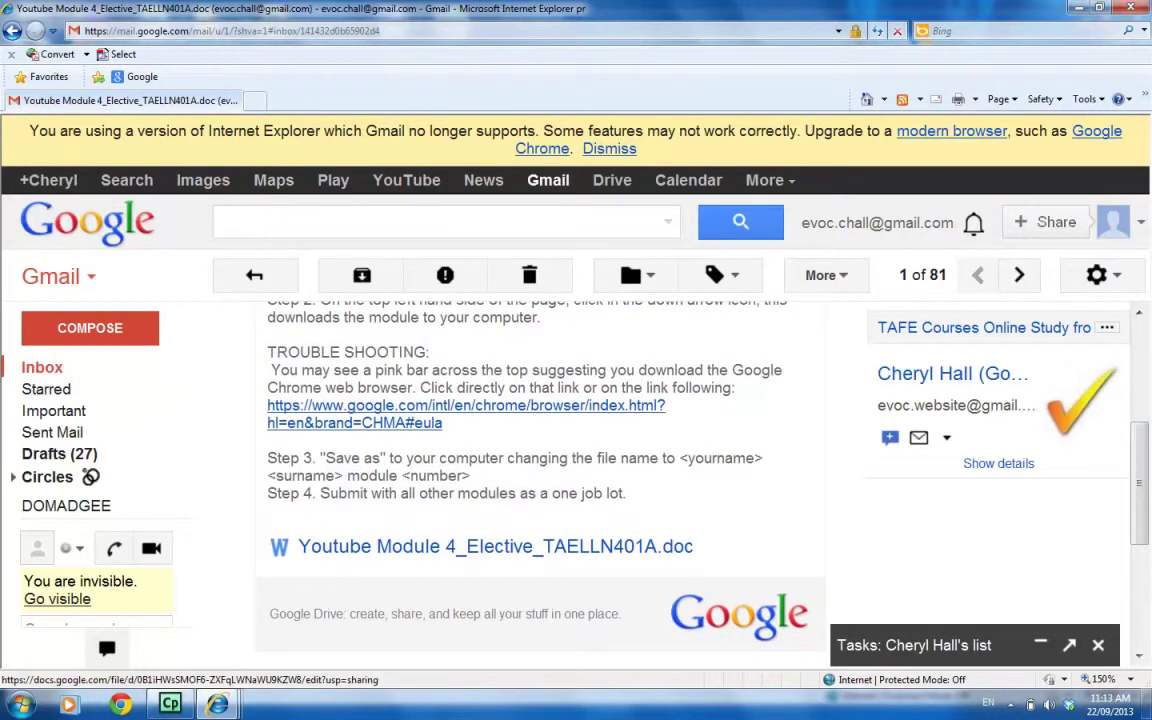
Open the Youtube Module 4 document from the email in a maximized Drive viewer.
click(495, 546)
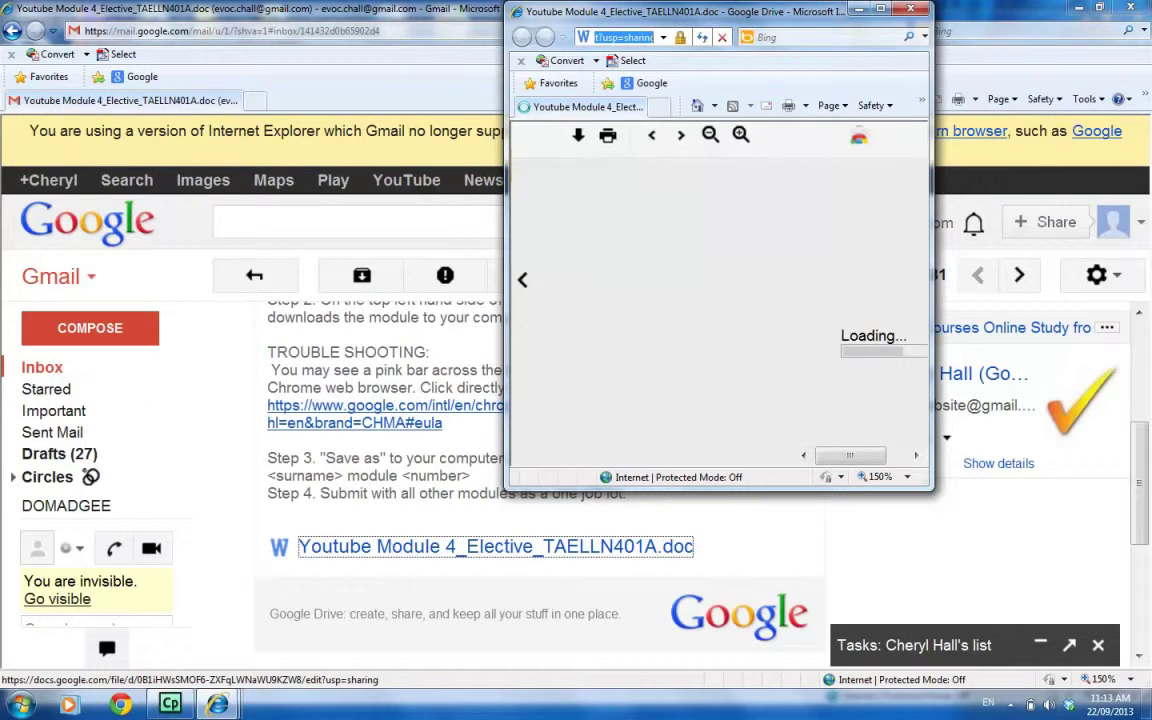
key(super+Up)
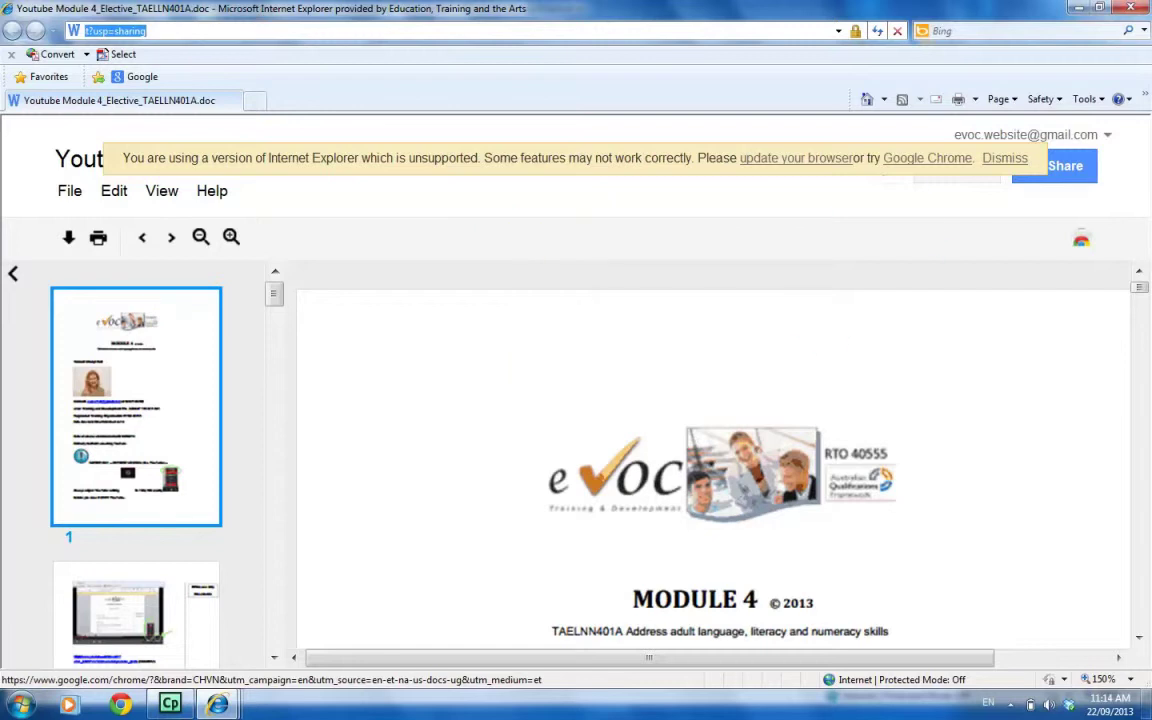
Accept the Google Chrome terms of service and install Chrome from its full-screen download page.
click(927, 158)
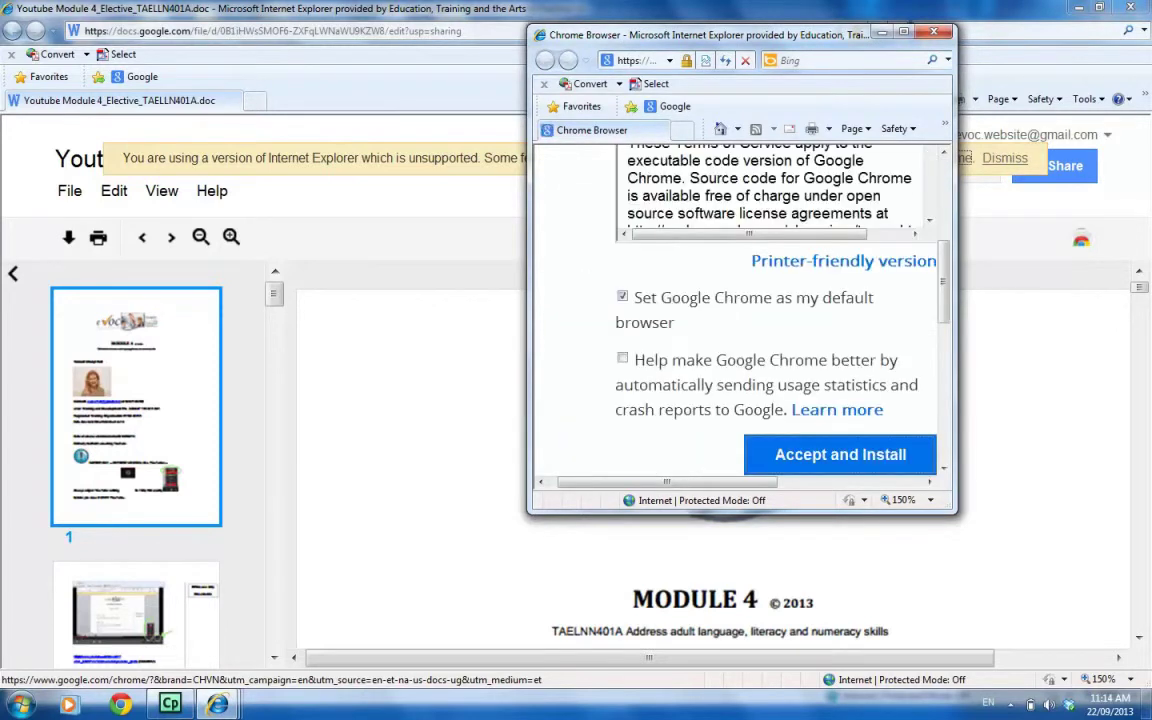
double_click(812, 34)
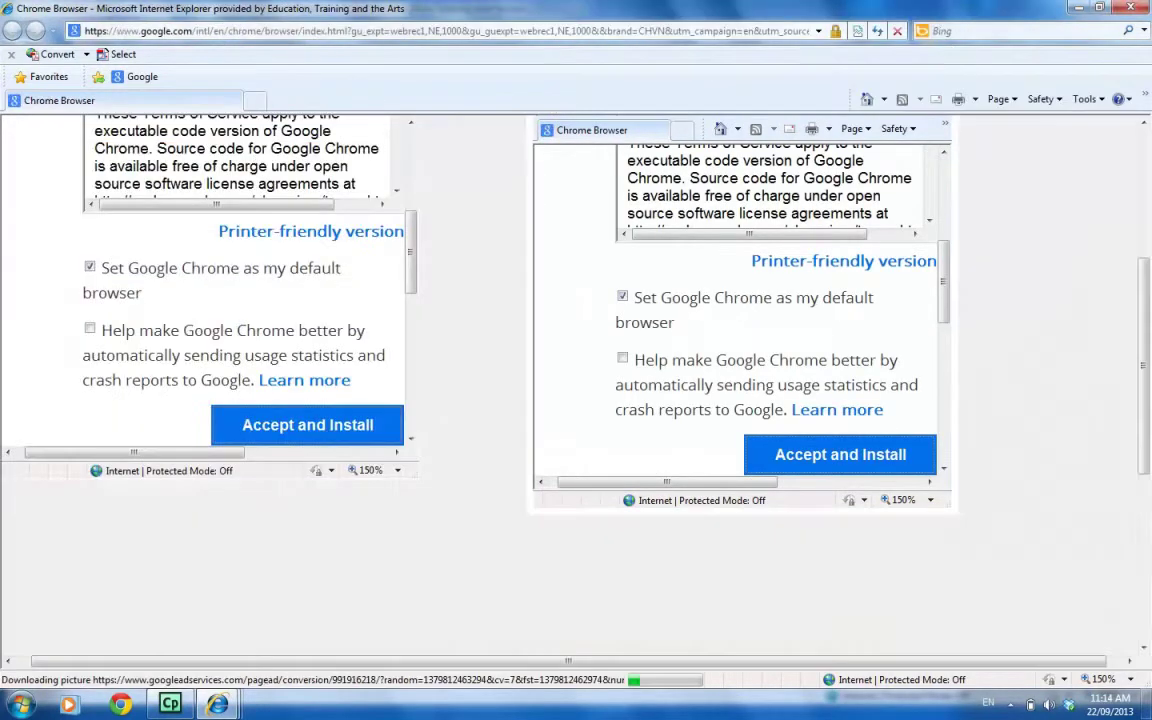
scroll(518, 380, up, 3)
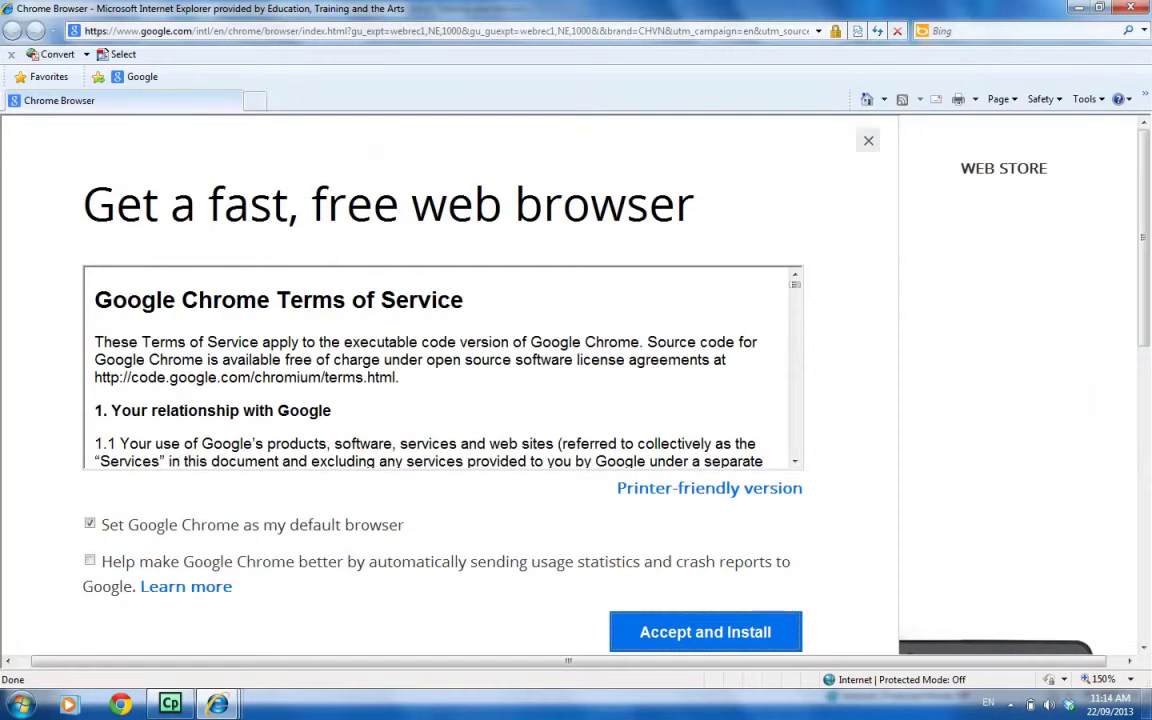
click(705, 632)
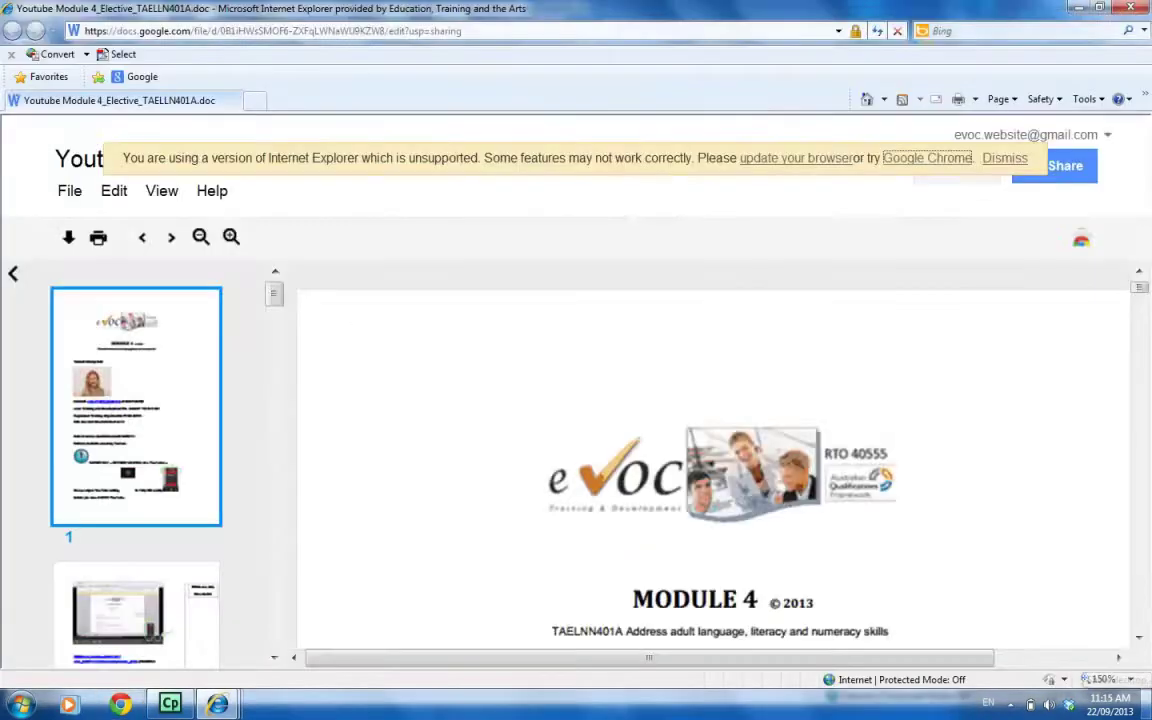
Clear to the desktop, then return to the Module 4 document viewer in Internet Explorer.
click(1146, 704)
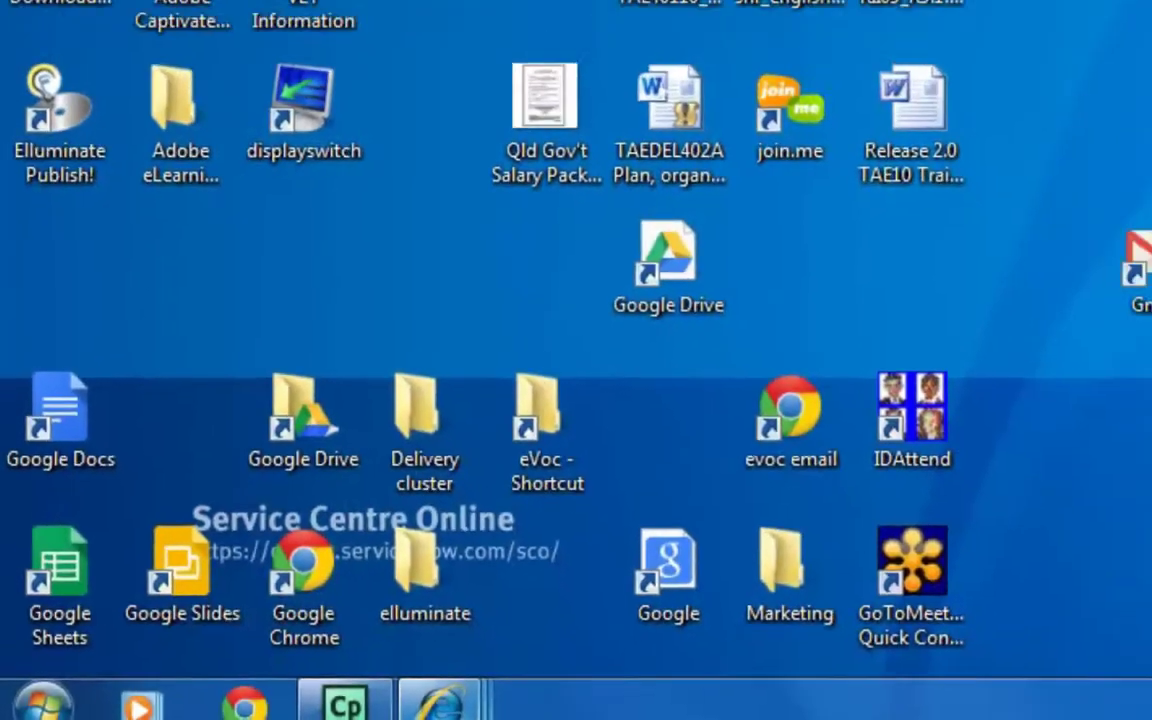
mouse_move(541, 705)
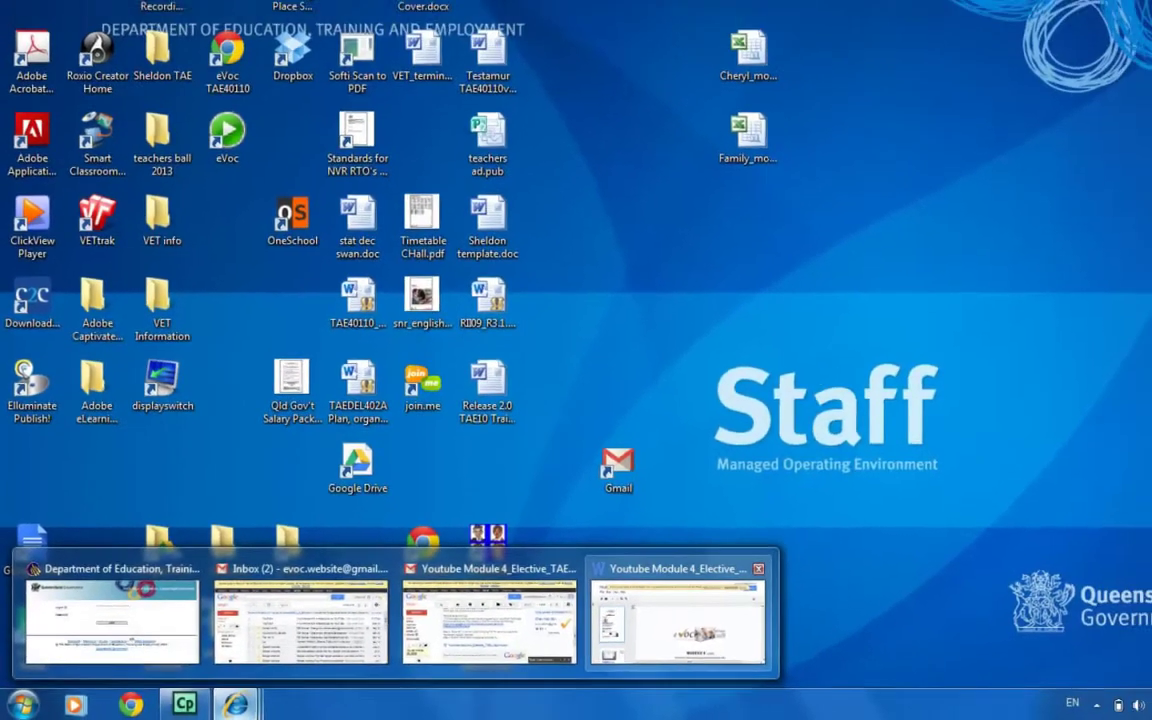
click(883, 598)
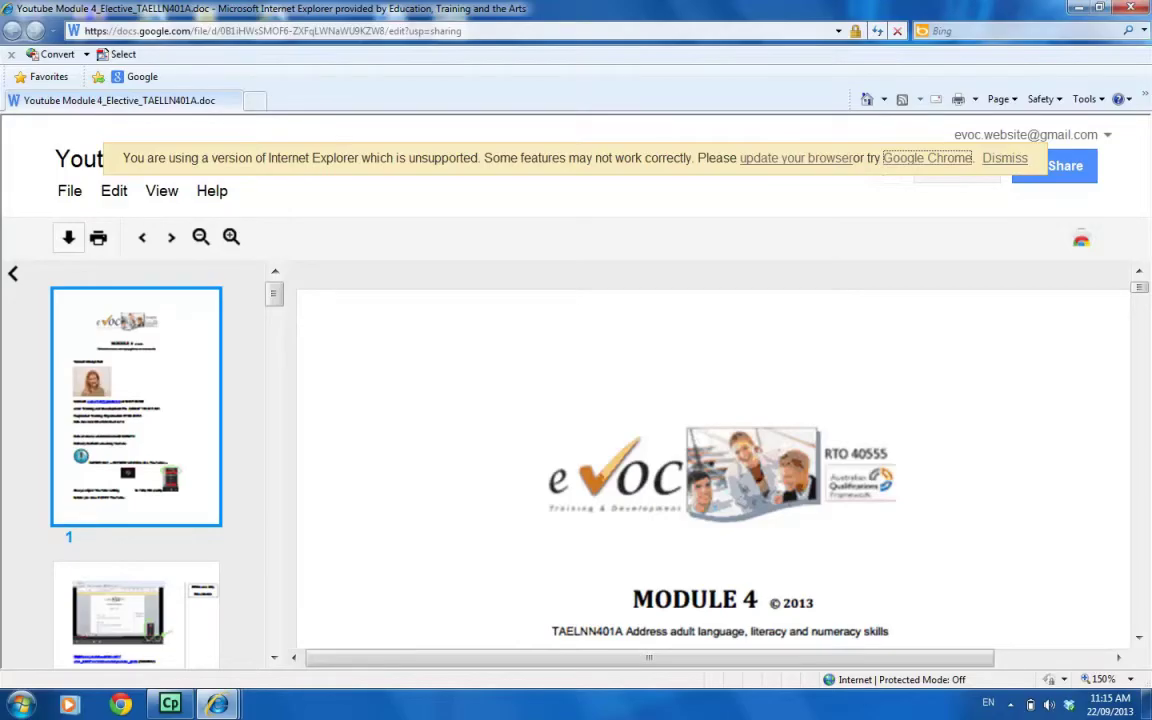
Download the Module 4 document again and open it directly in Word.
click(68, 237)
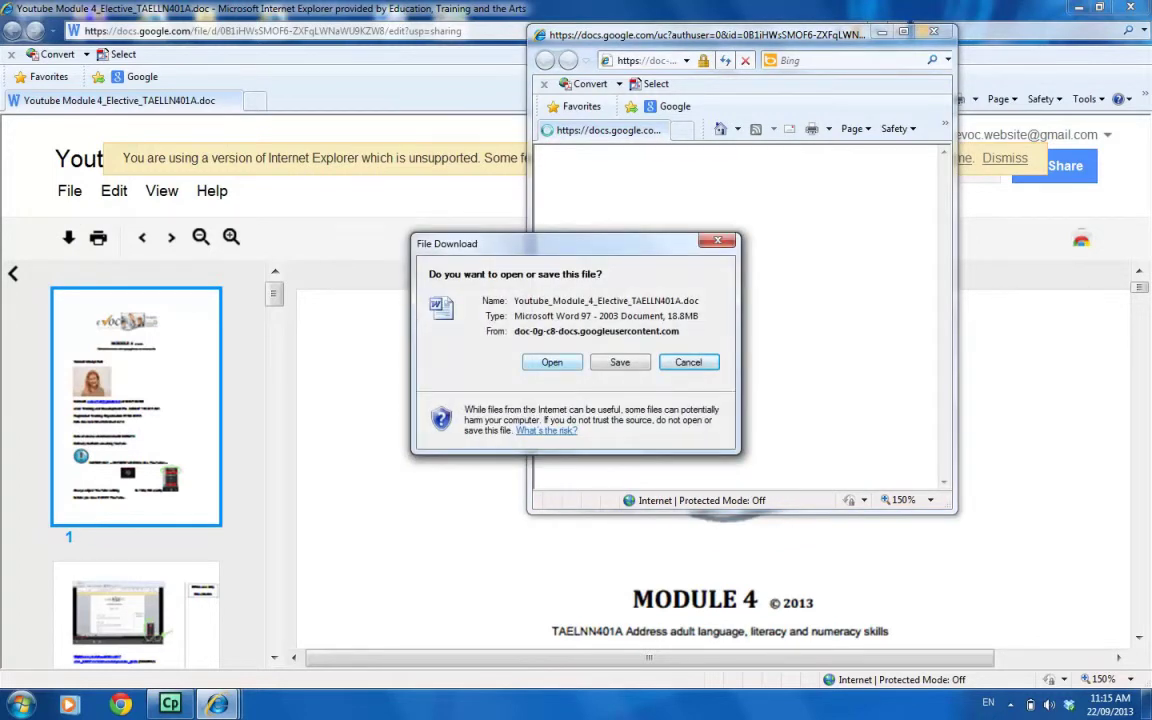
click(552, 362)
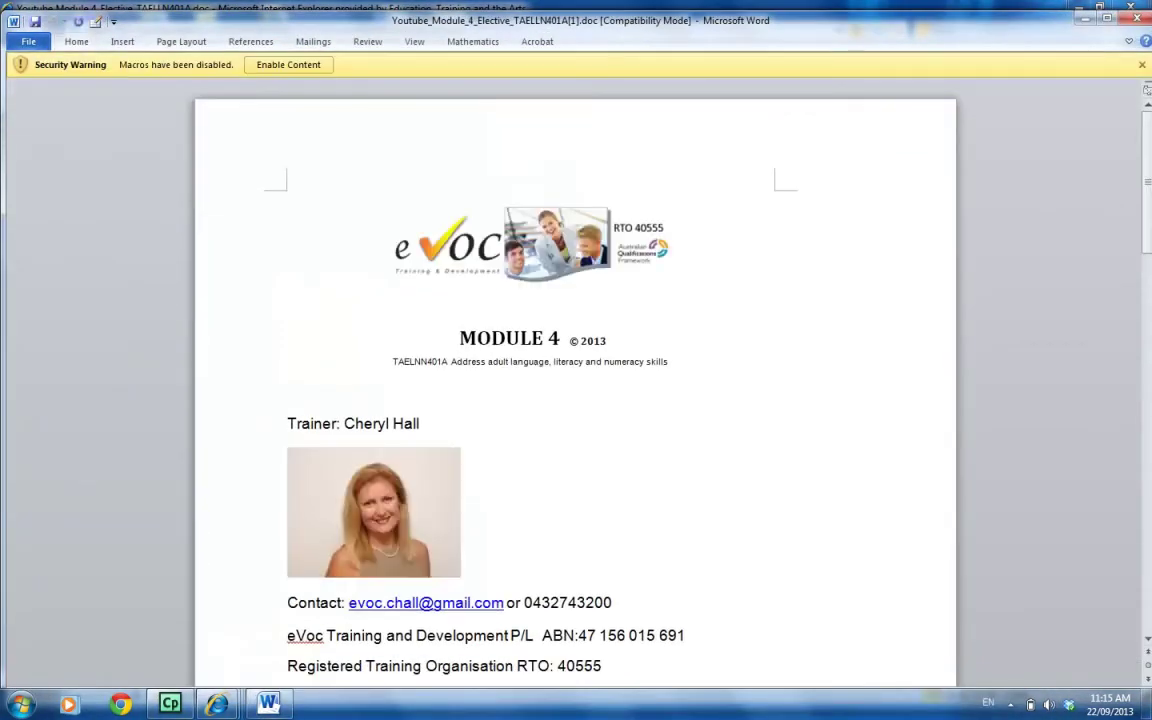
Start a Save As copy and put the student's full name before the Module 4 file name.
click(28, 41)
click(55, 89)
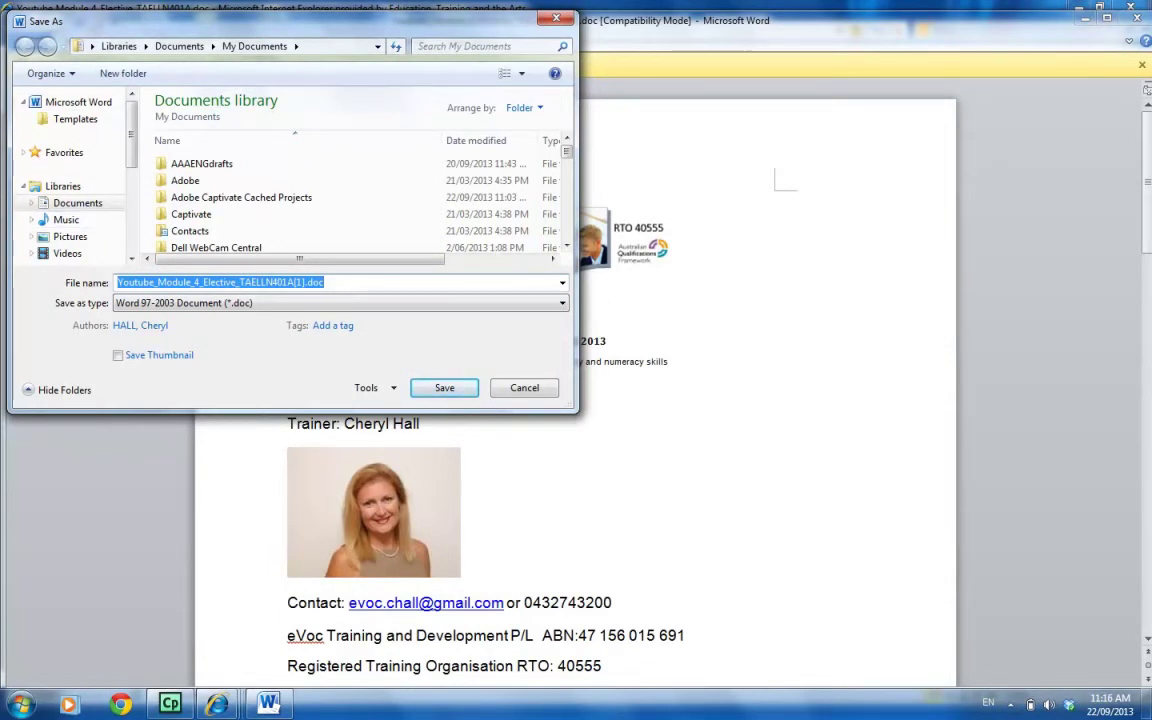
key(Home)
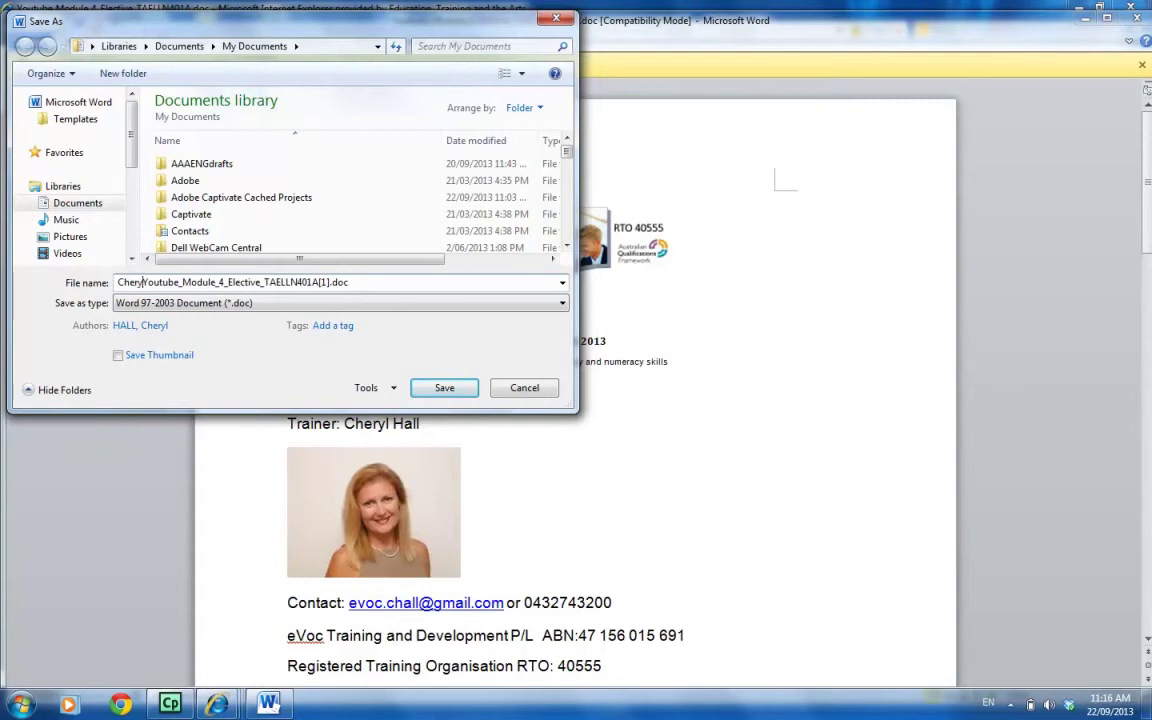
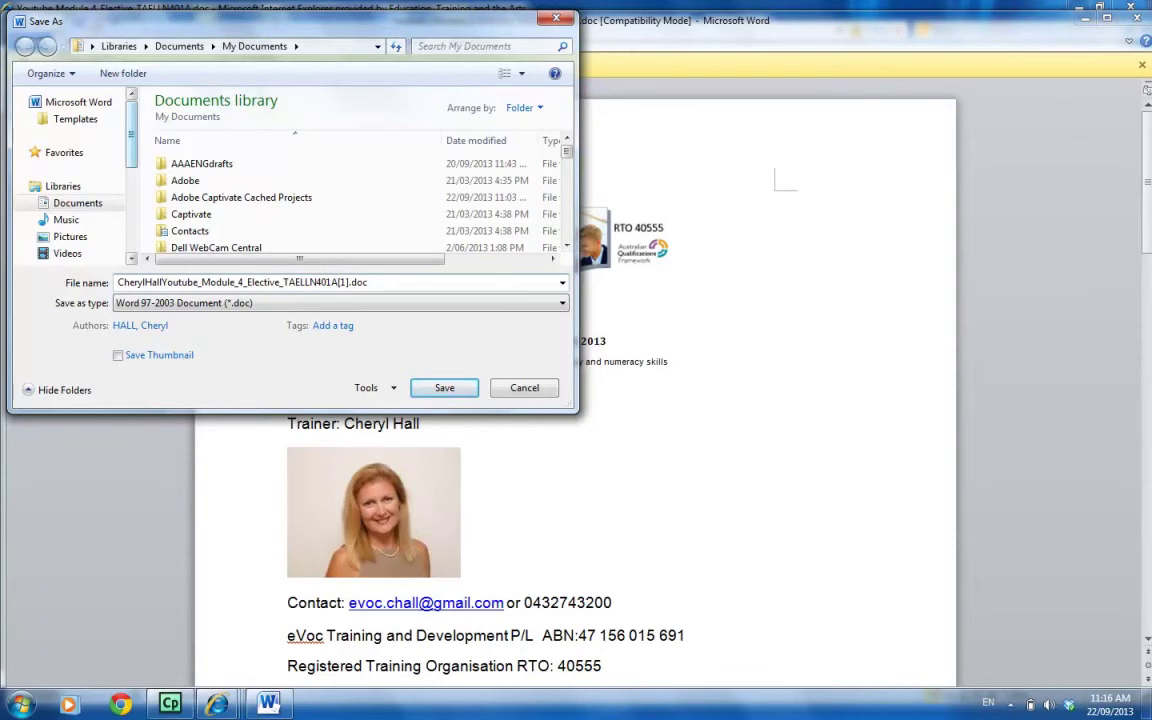
scroll(70, 175, down, 5)
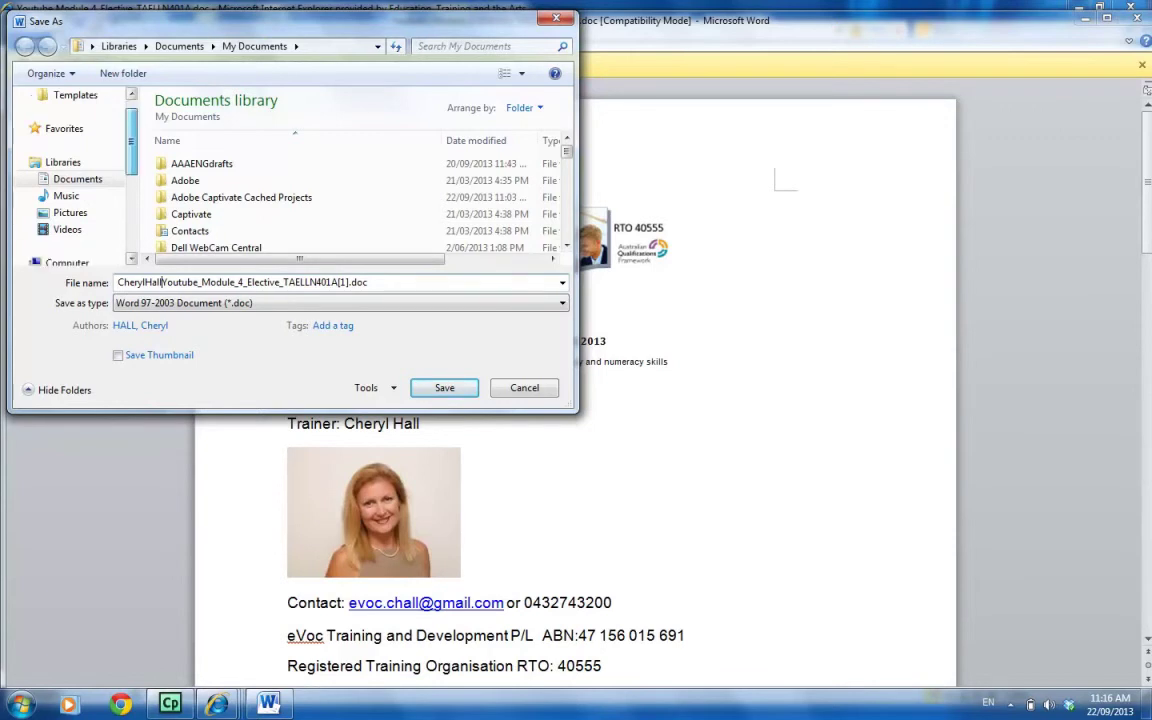
scroll(70, 175, up, 5)
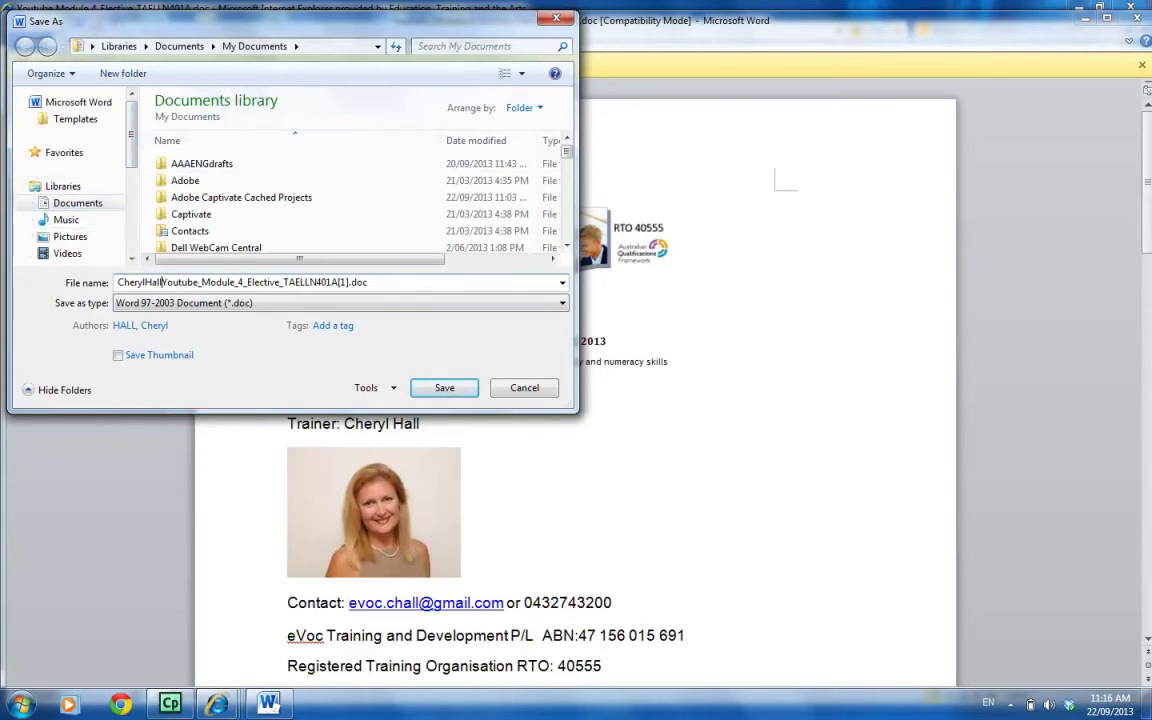
Create an 'eVoc (2)' folder in Documents, save the copy there, and accept the compatibility prompt.
right_click(295, 153)
mouse_move(331, 347)
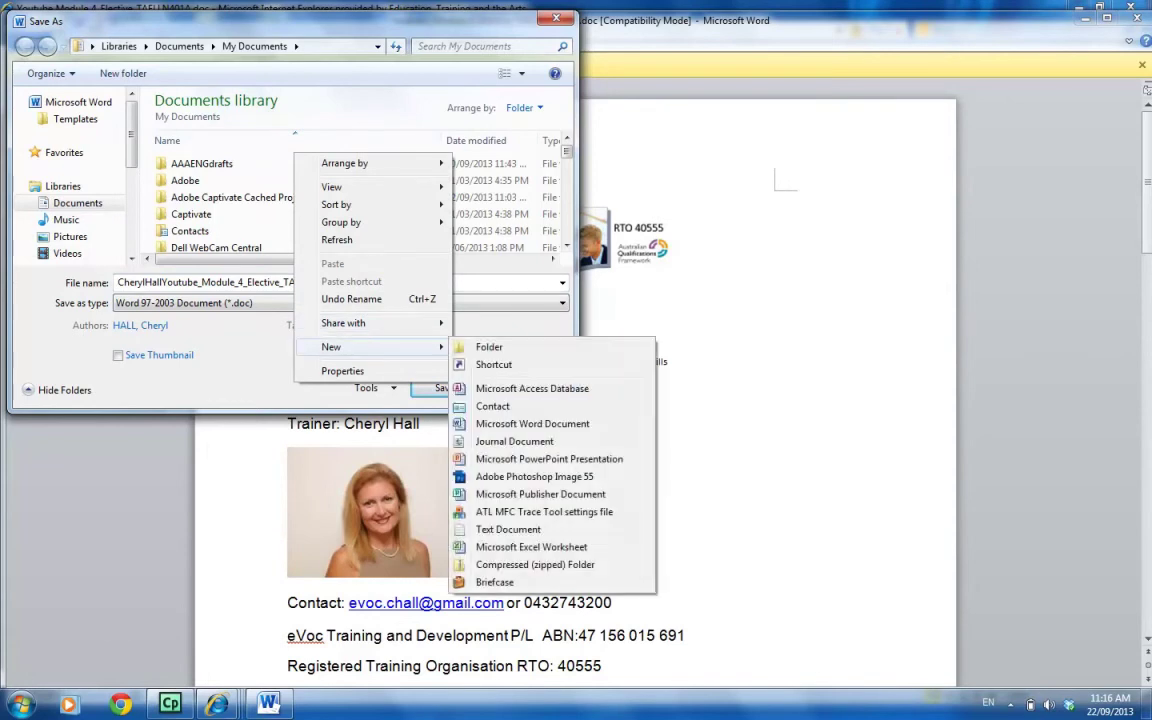
click(489, 347)
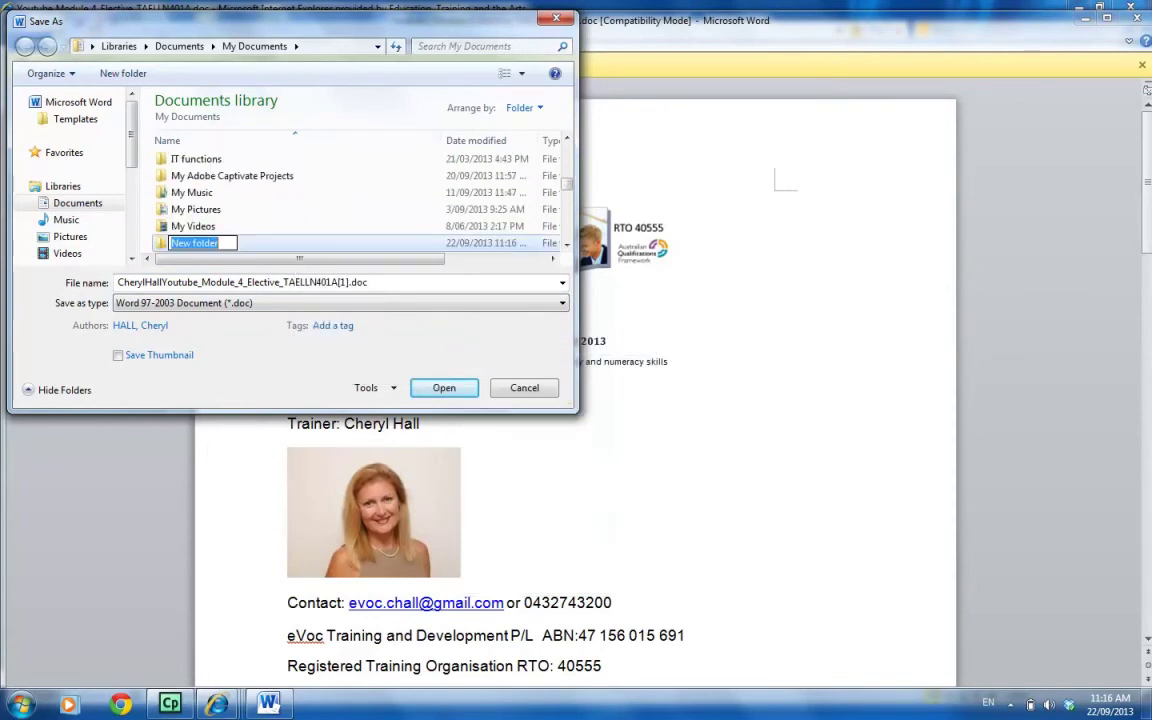
text(eVoc (2))
key(Return)
key(Return)
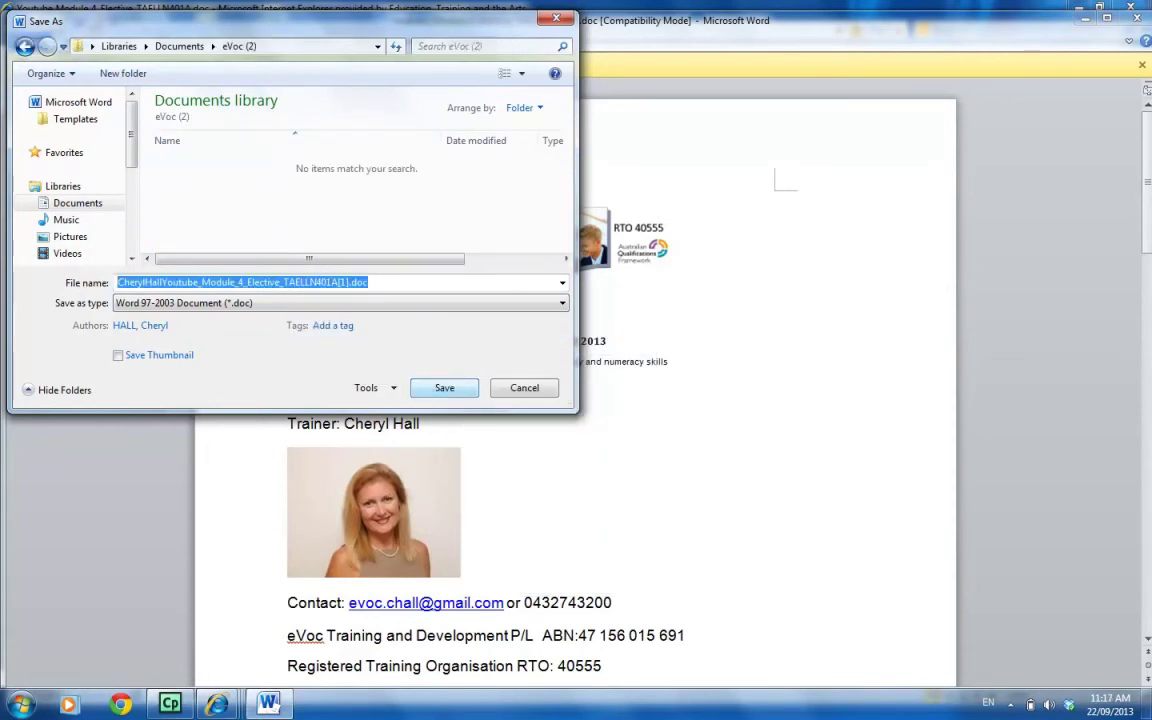
key(Return)
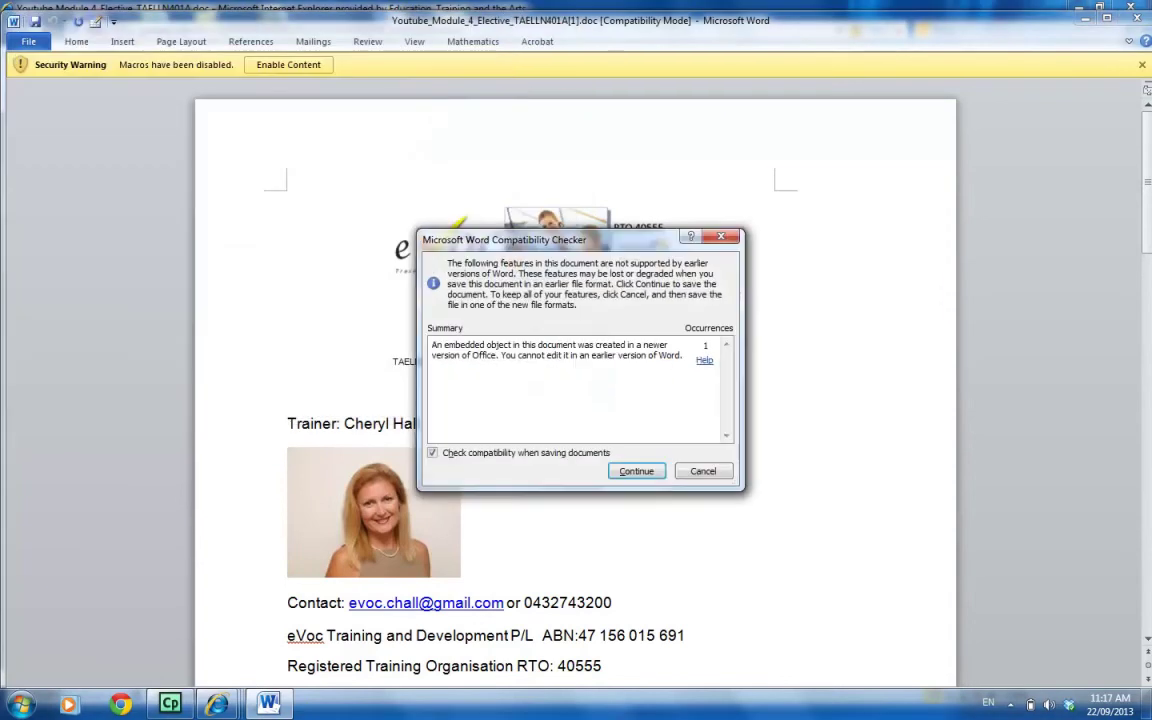
key(Return)
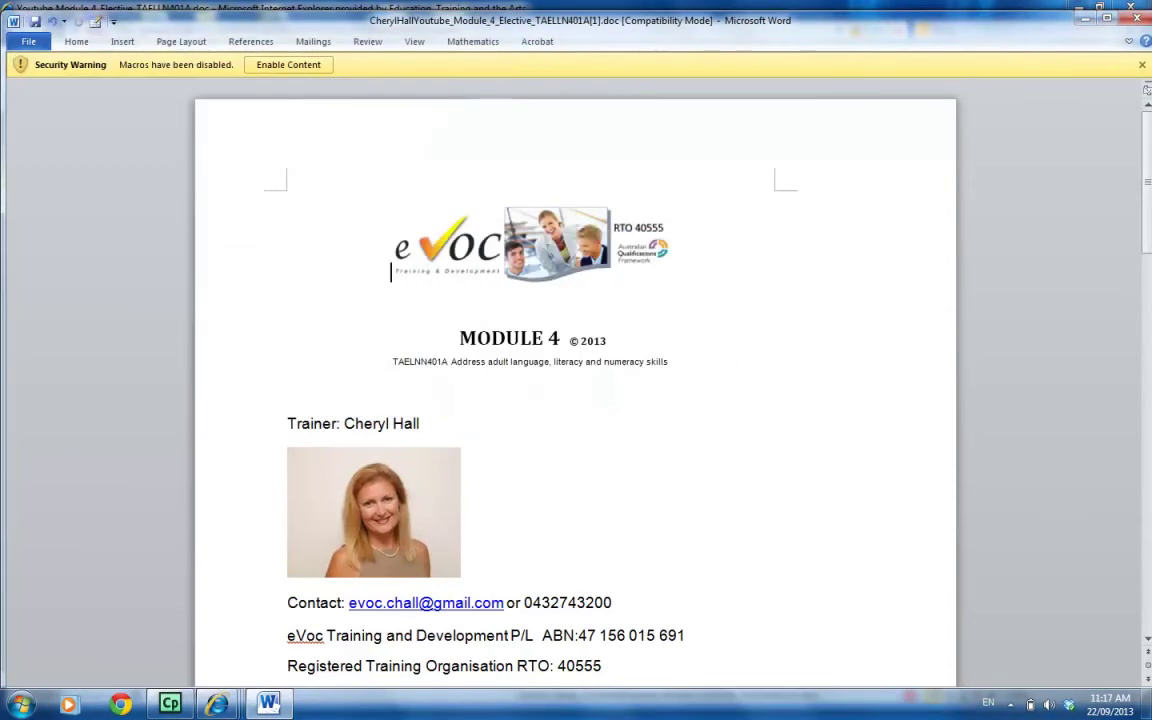